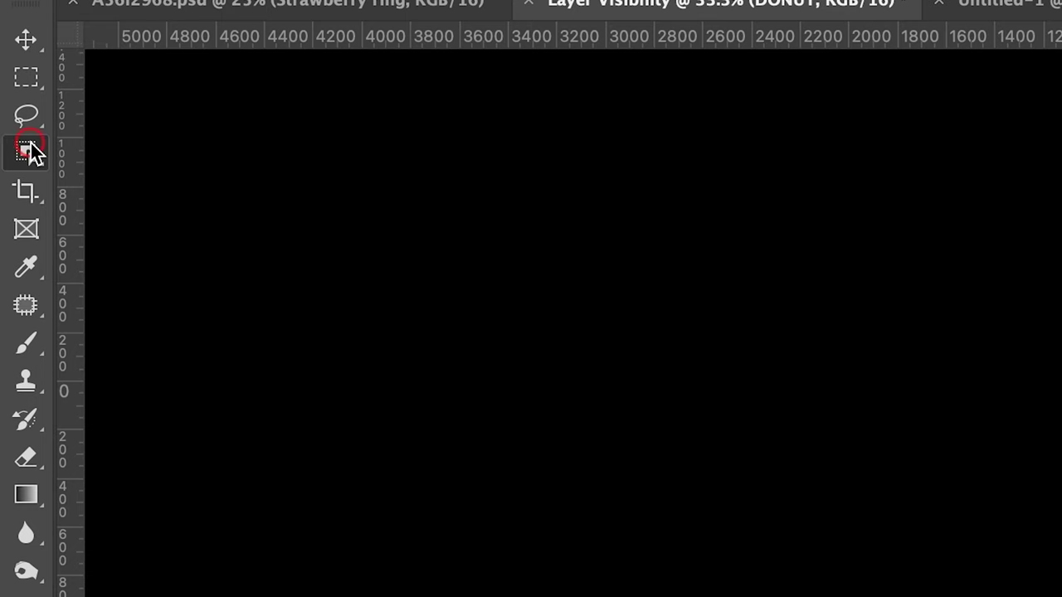
Step: Select the whole donut with the Object Selection Tool
{"action": "right_click", "coordinate": [26, 152]}
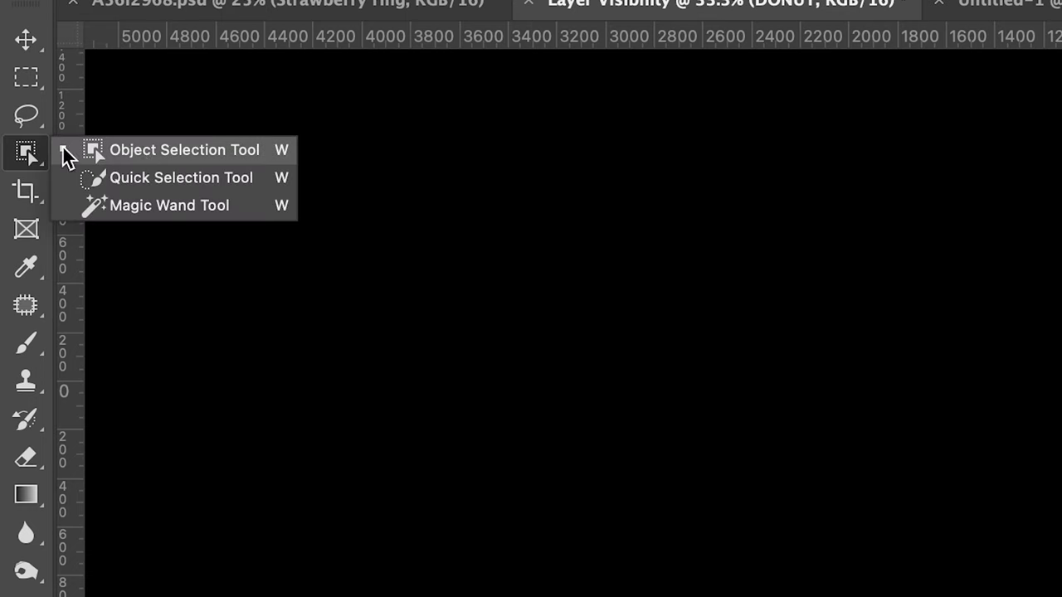
{"action": "left_click", "coordinate": [139, 155]}
{"action": "left_click_drag", "start_coordinate": [238, 143], "coordinate": [619, 460]}
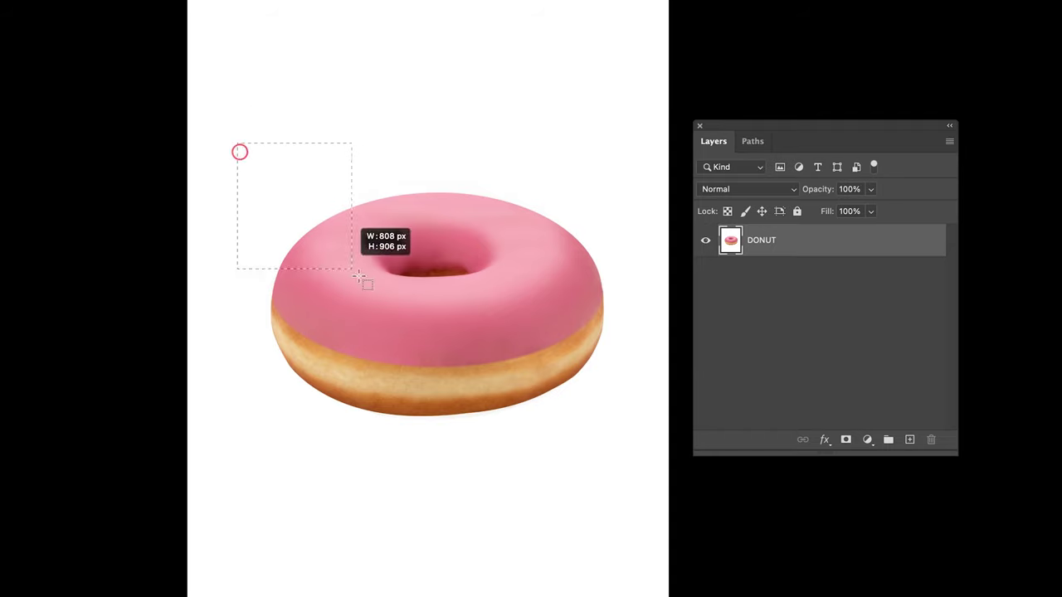
Step: Mask the DONUT layer to the donut and load the mask outline as a selection
{"action": "left_click", "coordinate": [730, 251]}
{"action": "left_click", "coordinate": [845, 440]}
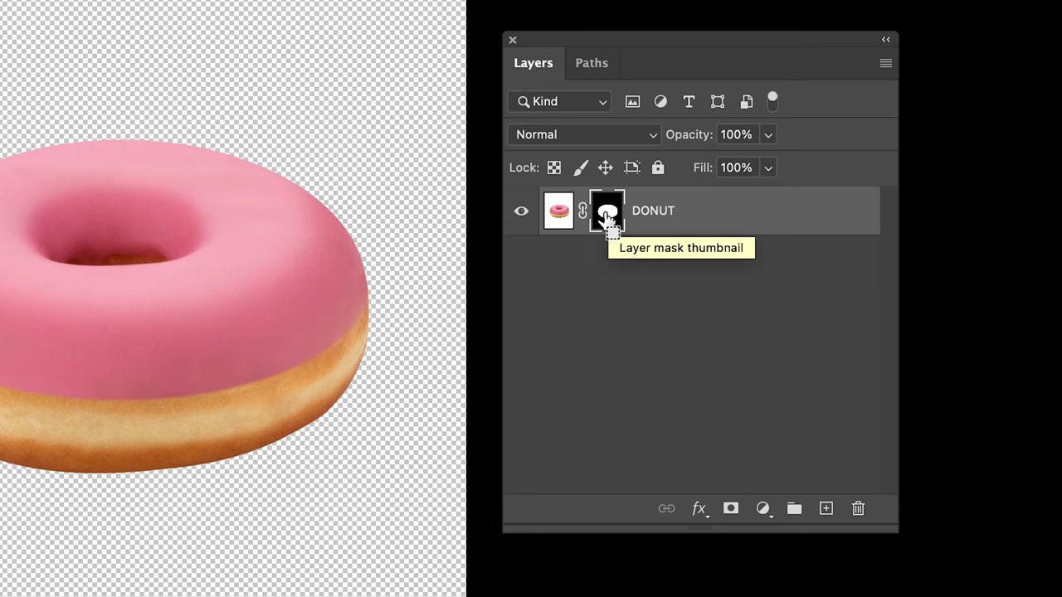
{"action": "left_click", "coordinate": [606, 217], "text": "ctrl"}
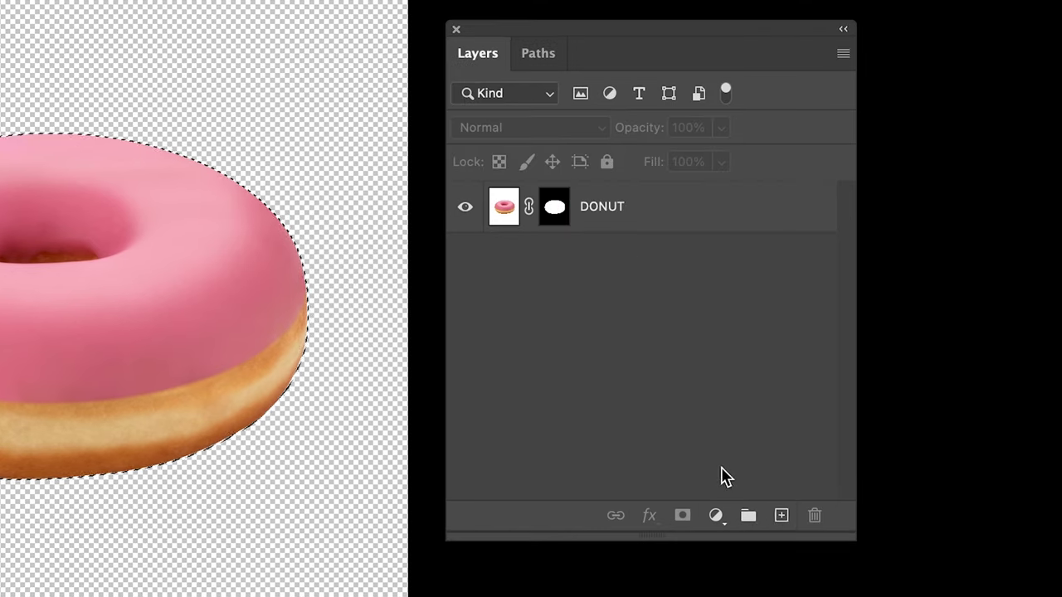
Step: Fill a new layer with a dark colour in the donut's shape
{"action": "left_click", "coordinate": [825, 508]}
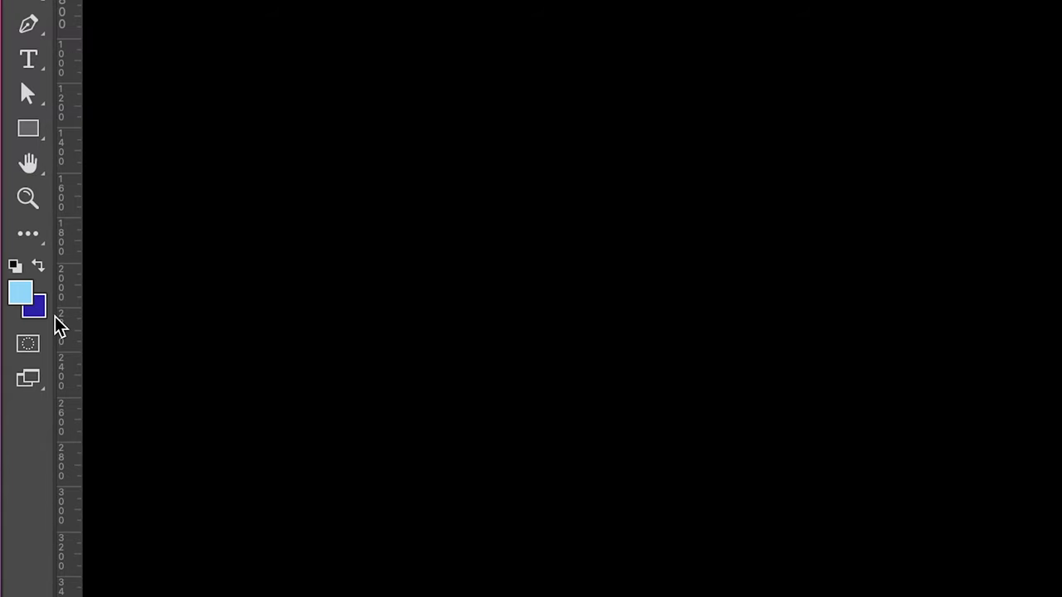
{"action": "left_click", "coordinate": [20, 293]}
{"action": "key", "text": "Return"}
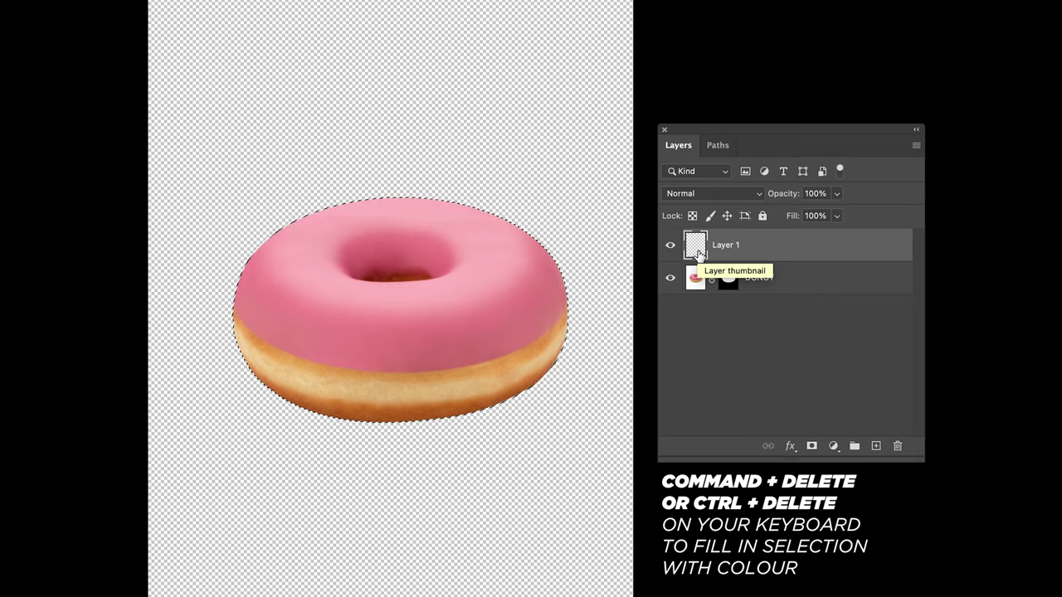
{"action": "key", "text": "ctrl+Delete"}
{"action": "key", "text": "ctrl+t"}
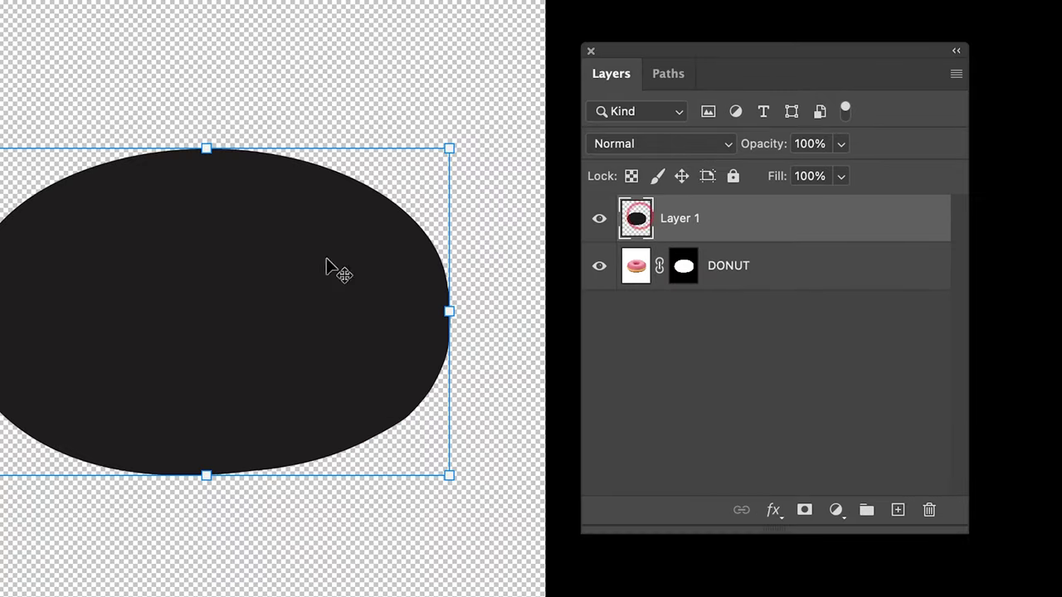
Step: Move the dark shape below DONUT, nudge it down, name it SHADOW 1, make it a smart object
{"action": "left_click_drag", "start_coordinate": [796, 221], "coordinate": [789, 285]}
{"action": "left_click_drag", "start_coordinate": [397, 339], "coordinate": [402, 345]}
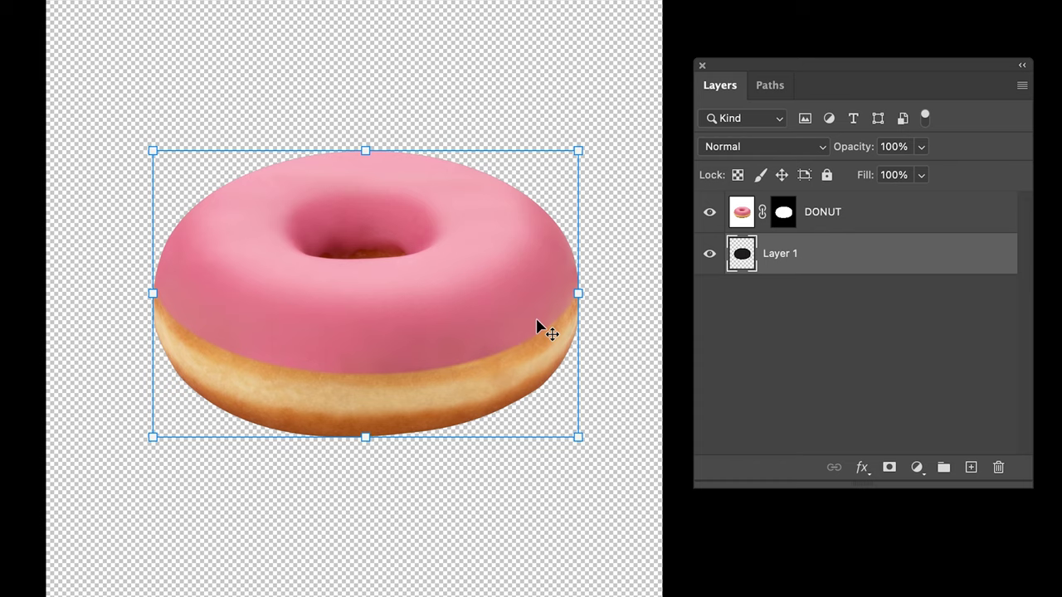
{"action": "left_click_drag", "start_coordinate": [537, 326], "coordinate": [538, 328]}
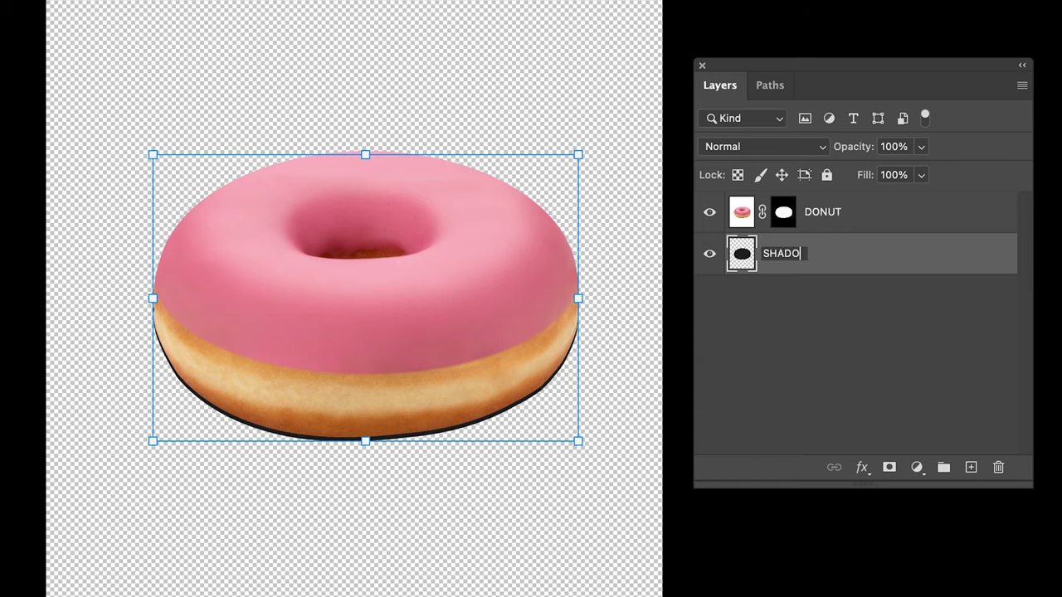
{"action": "key", "text": "Return"}
{"action": "right_click", "coordinate": [861, 257]}
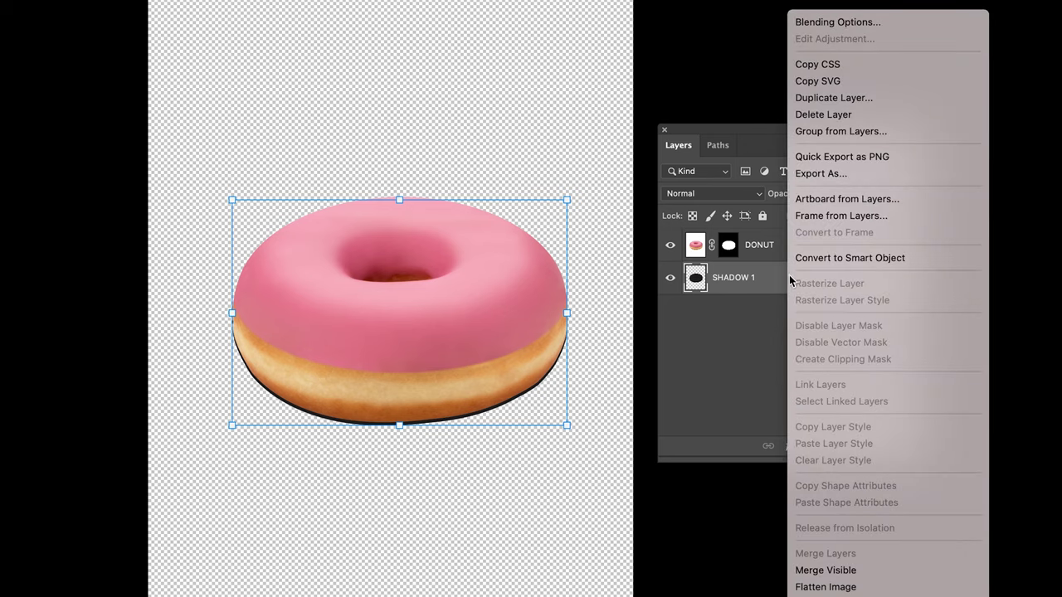
{"action": "left_click", "coordinate": [821, 259]}
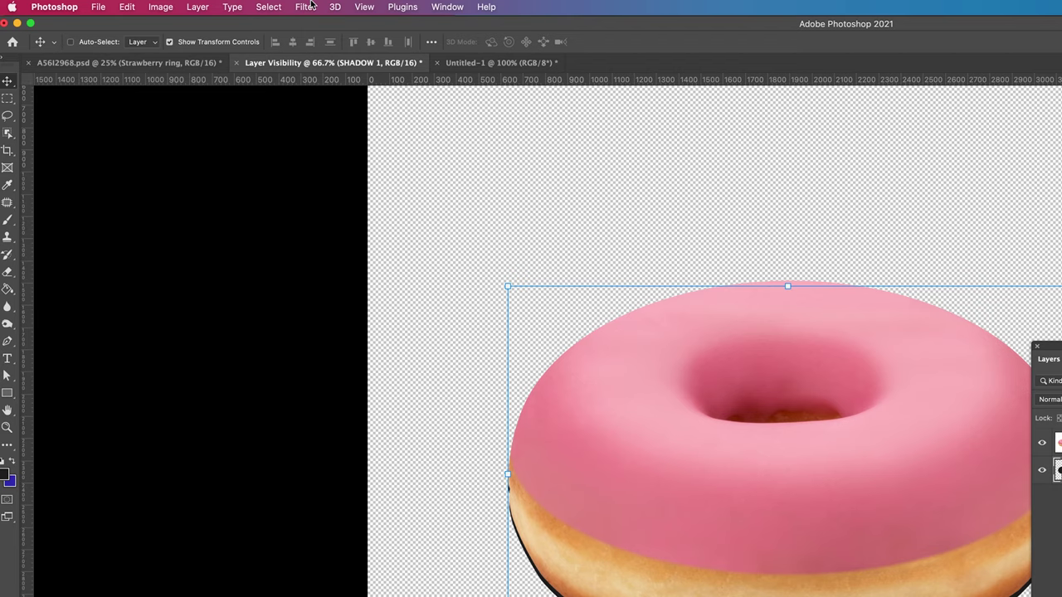
{"action": "left_click", "coordinate": [305, 7]}
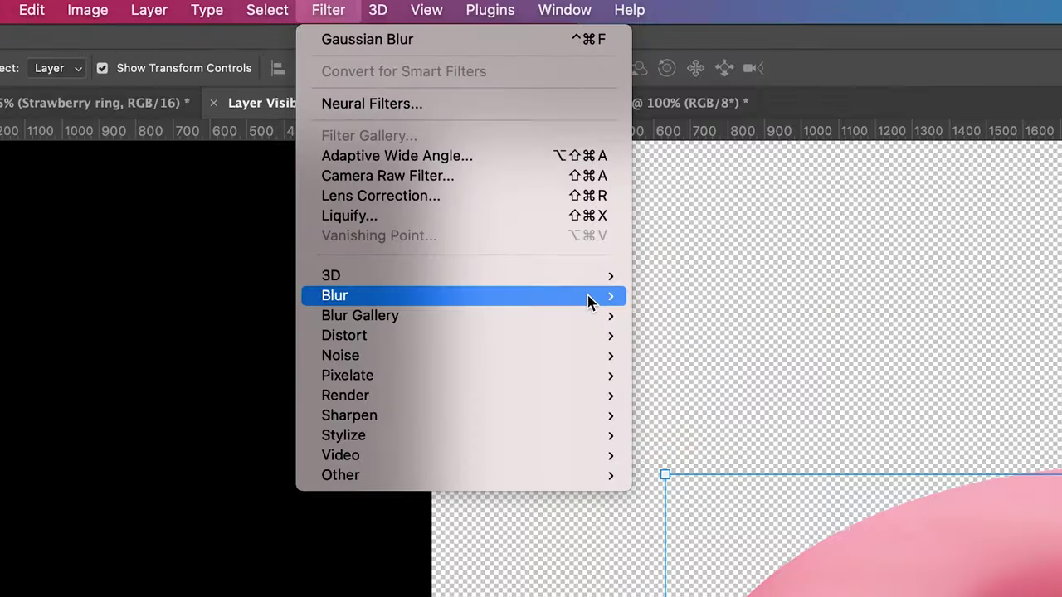
Step: Apply a small-radius Gaussian Blur smart filter to SHADOW 1
{"action": "mouse_move", "coordinate": [462, 180]}
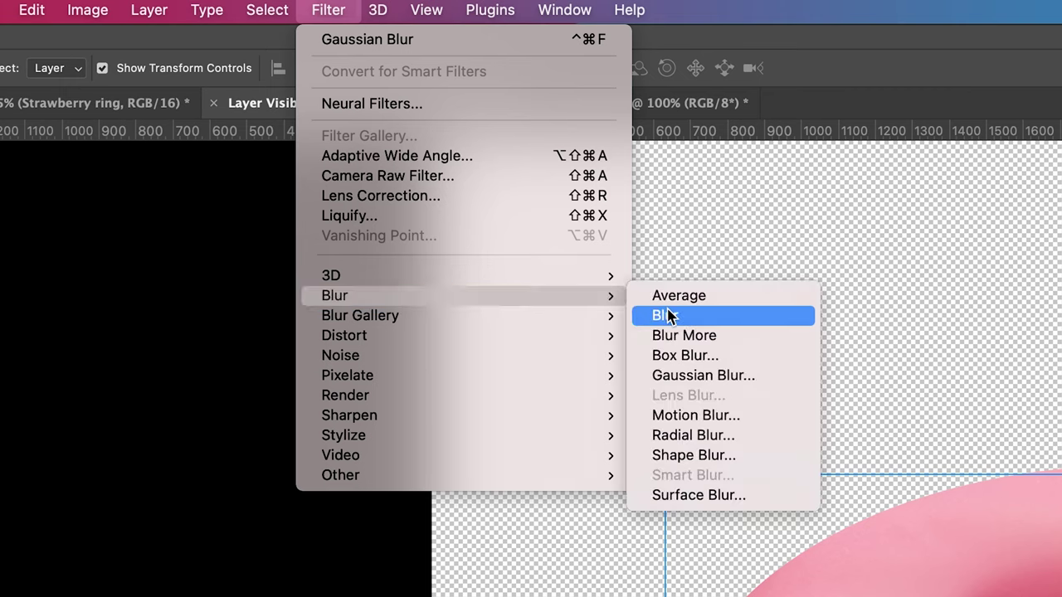
{"action": "left_click", "coordinate": [780, 377]}
{"action": "left_click_drag", "start_coordinate": [756, 476], "coordinate": [803, 474]}
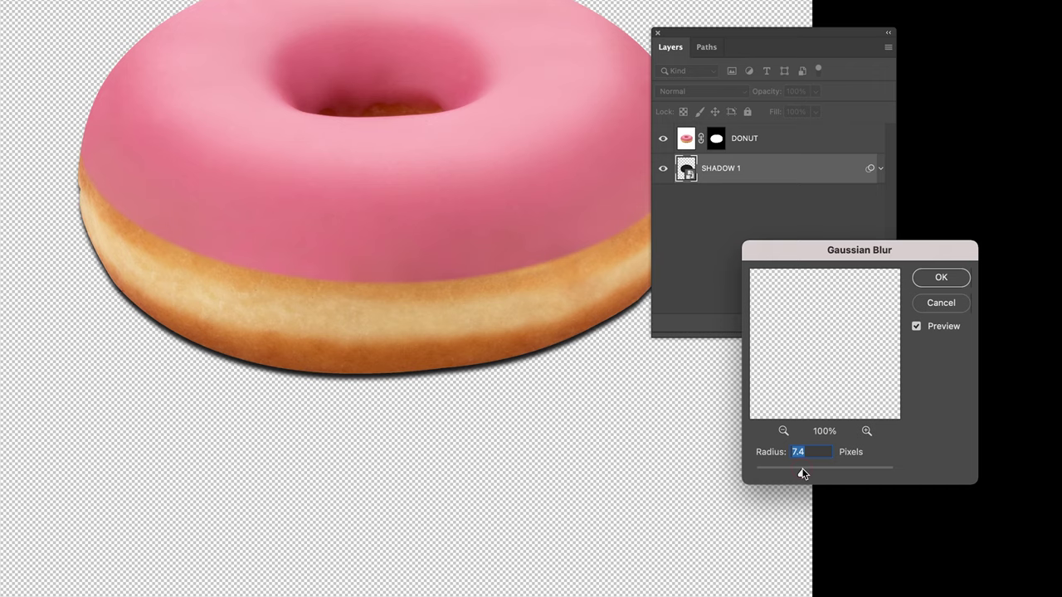
{"action": "left_click", "coordinate": [936, 279]}
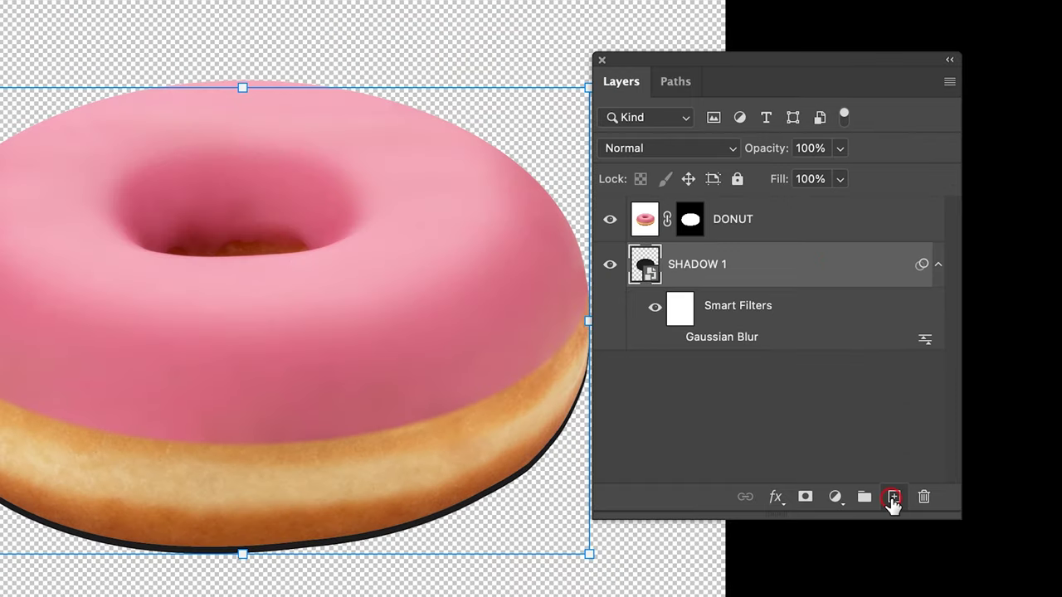
{"action": "left_click", "coordinate": [893, 498]}
Step: Rename the new layer BACKGROUND and move it below SHADOW 1
{"action": "double_click", "coordinate": [692, 264]}
{"action": "type", "text": "BACKGROUND"}
{"action": "key", "text": "Return"}
{"action": "left_click_drag", "start_coordinate": [697, 264], "coordinate": [656, 392]}
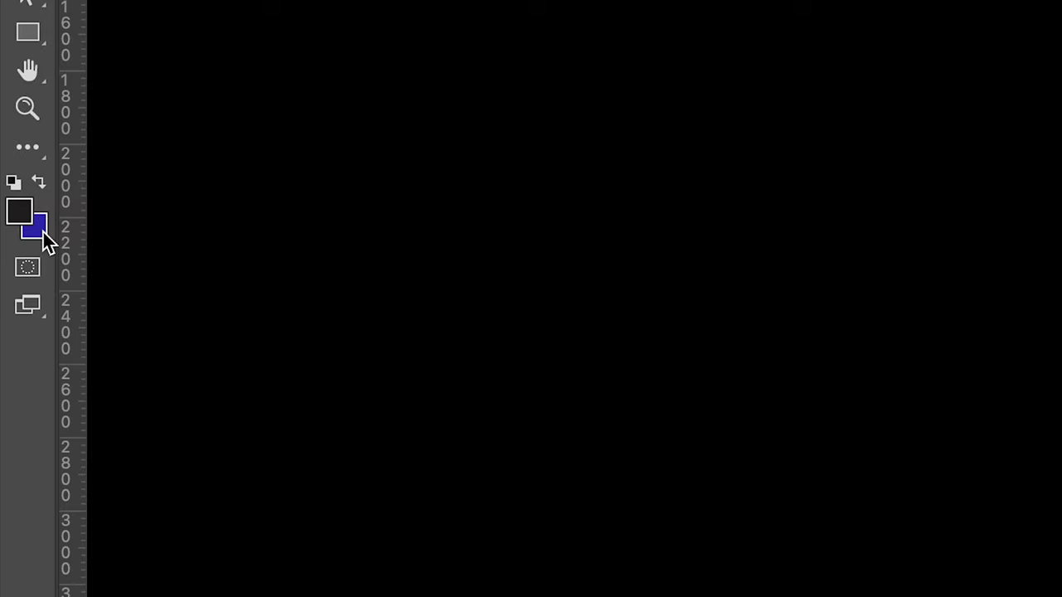
Step: Fill BACKGROUND with white (ffffff) and add a layer mask to SHADOW 1
{"action": "left_click", "coordinate": [42, 230]}
{"action": "type", "text": "ffffff"}
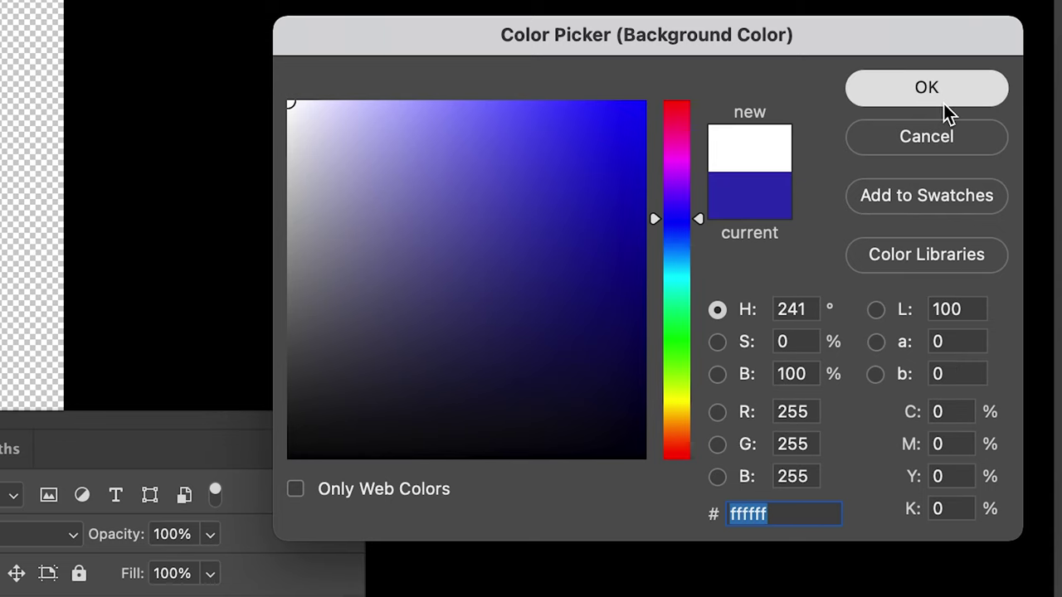
{"action": "left_click", "coordinate": [944, 104]}
{"action": "left_click", "coordinate": [442, 120]}
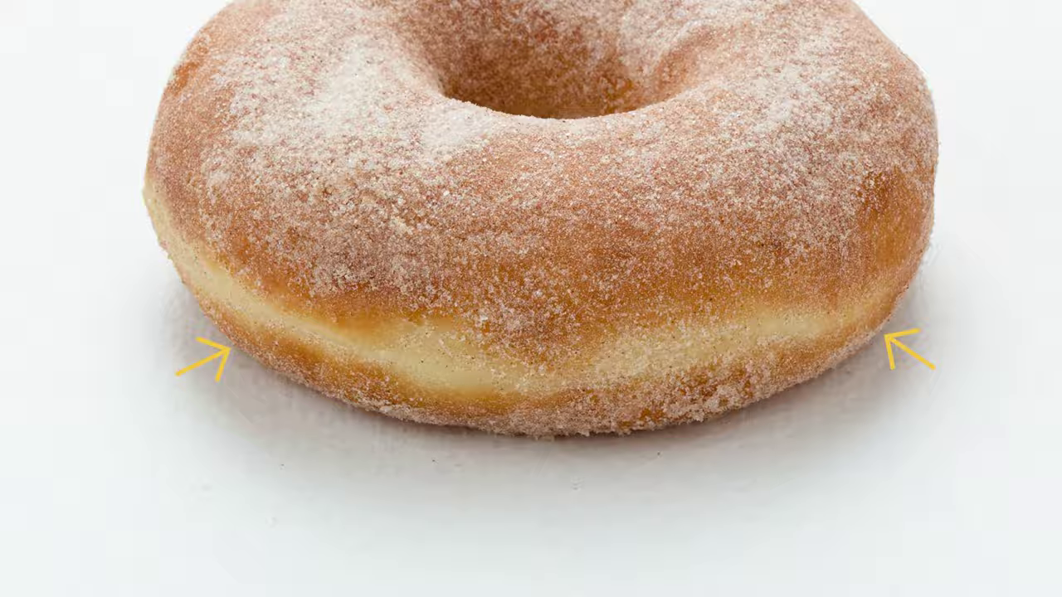
{"action": "left_click", "coordinate": [733, 254]}
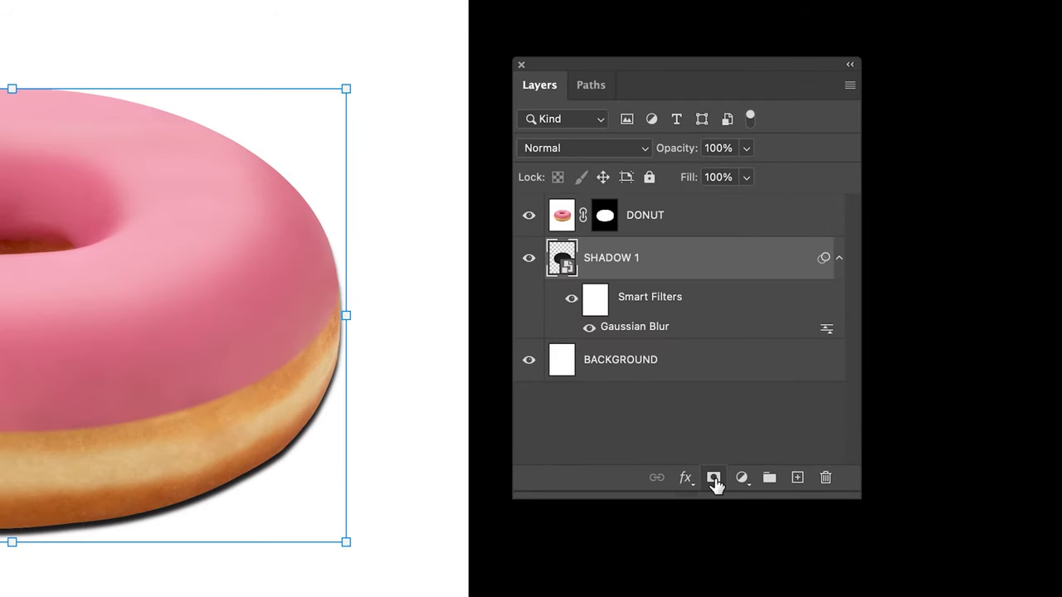
{"action": "left_click", "coordinate": [714, 480]}
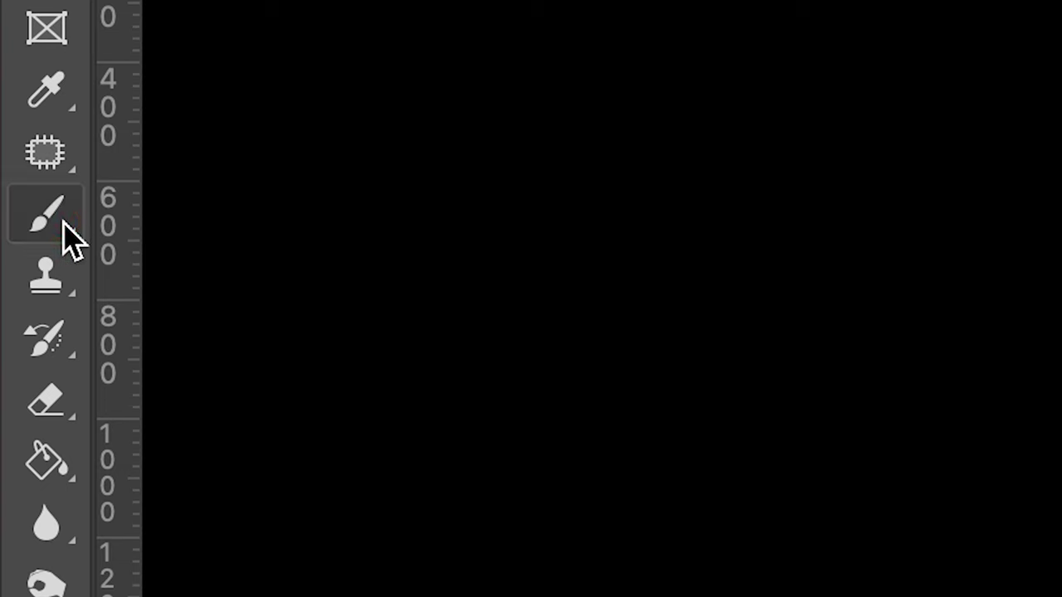
Step: Brush black over the top of SHADOW 1's mask, toggling DONUT off and on to check
{"action": "right_click", "coordinate": [63, 222]}
{"action": "left_click", "coordinate": [244, 220]}
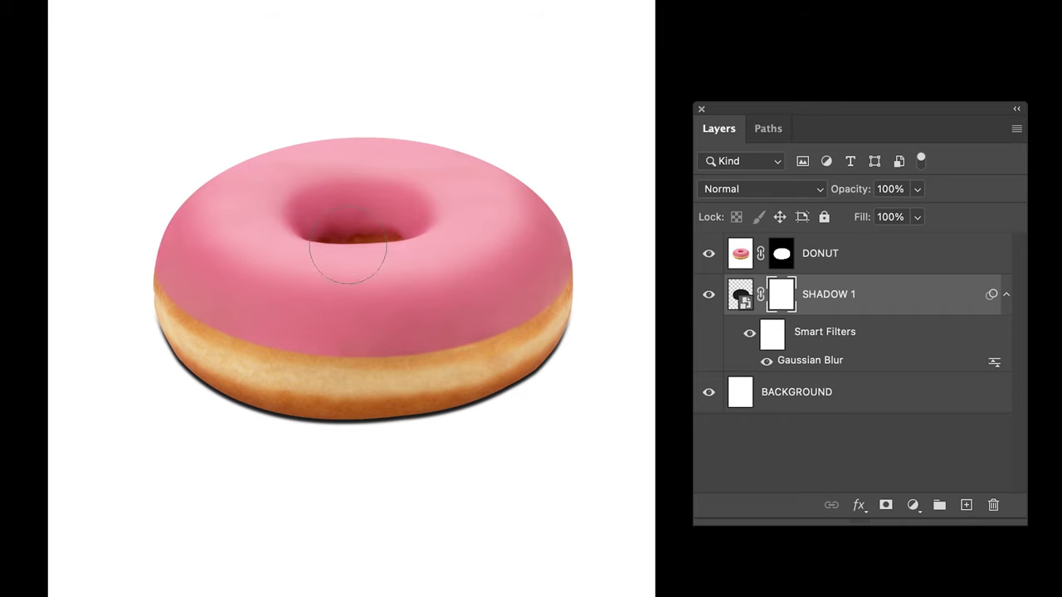
{"action": "left_click_drag", "start_coordinate": [473, 253], "coordinate": [589, 256]}
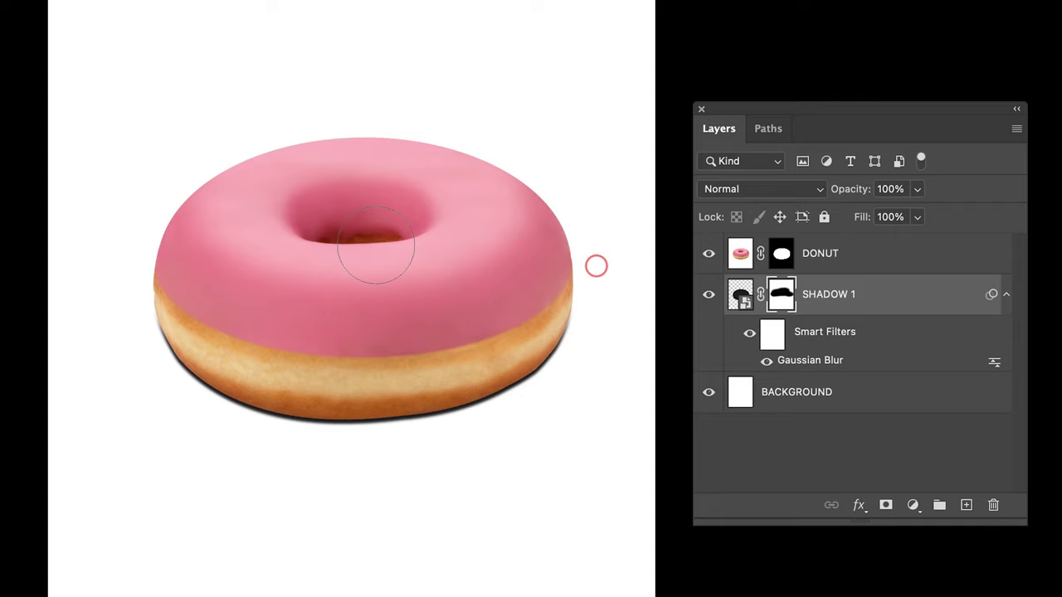
{"action": "left_click", "coordinate": [708, 256]}
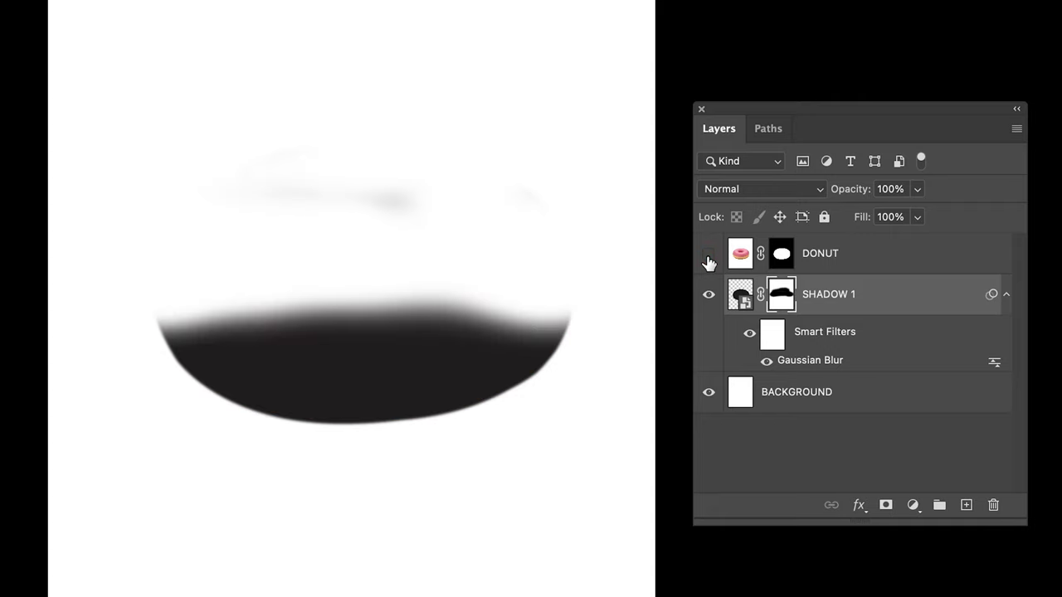
{"action": "left_click", "coordinate": [707, 253]}
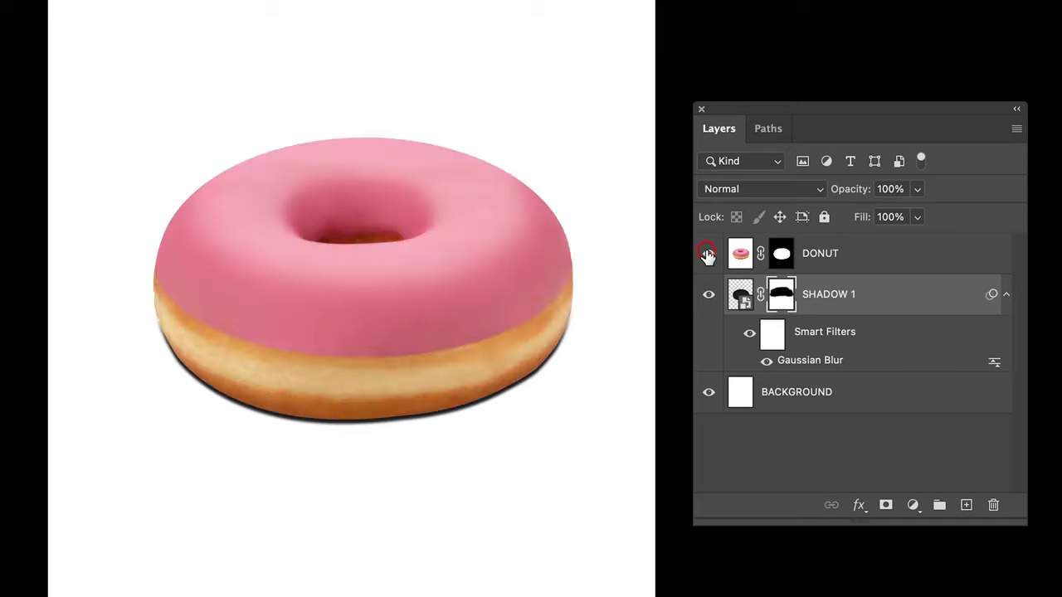
{"action": "left_click", "coordinate": [773, 190]}
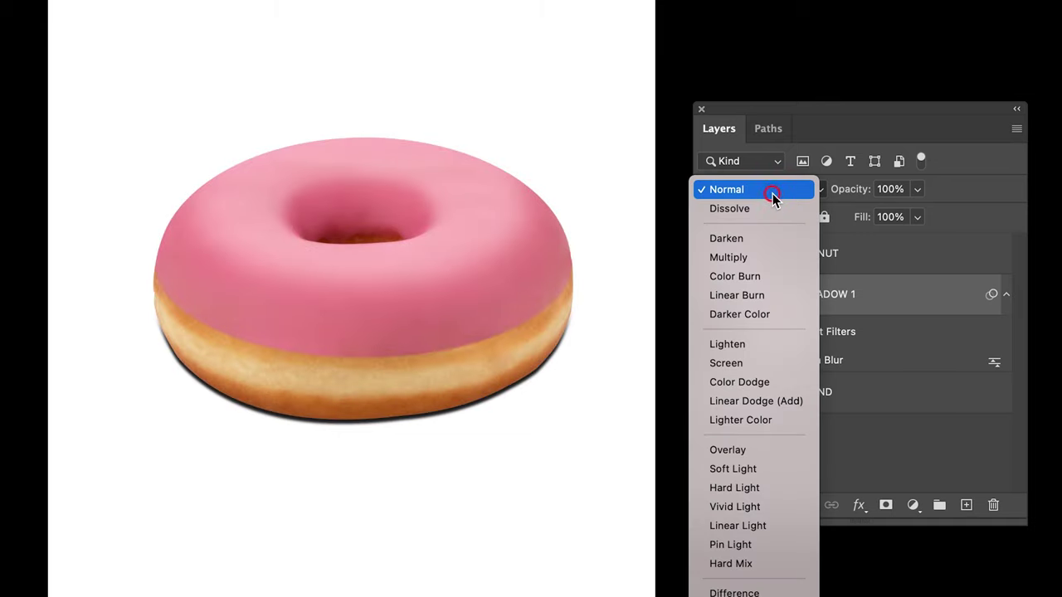
Step: Set SHADOW 1 to Multiply blending at 50% opacity
{"action": "left_click", "coordinate": [756, 257]}
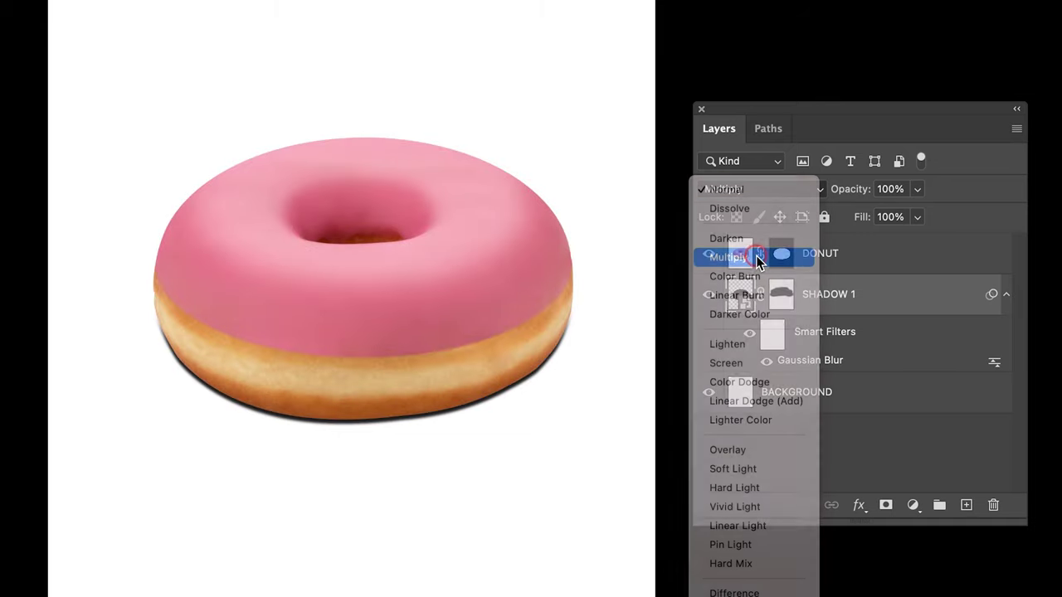
{"action": "left_click", "coordinate": [917, 190]}
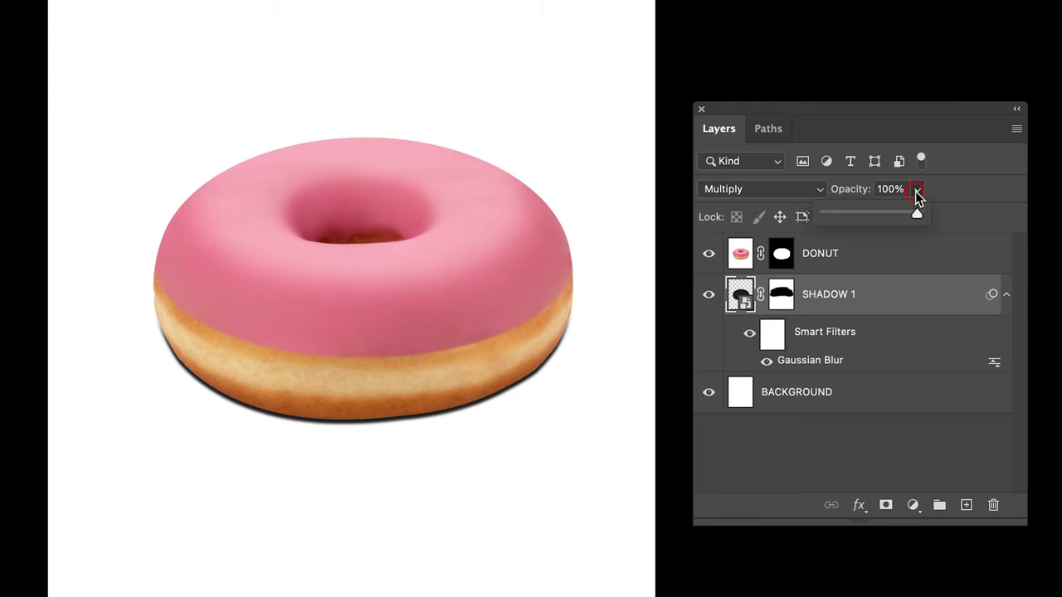
{"action": "left_click_drag", "start_coordinate": [917, 217], "coordinate": [872, 217]}
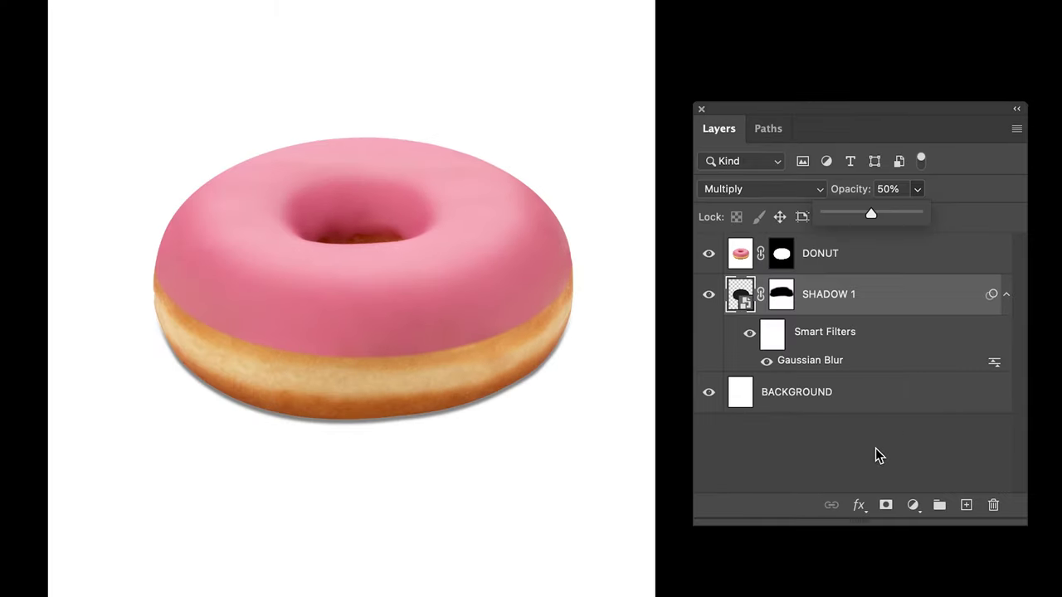
{"action": "left_click", "coordinate": [738, 286]}
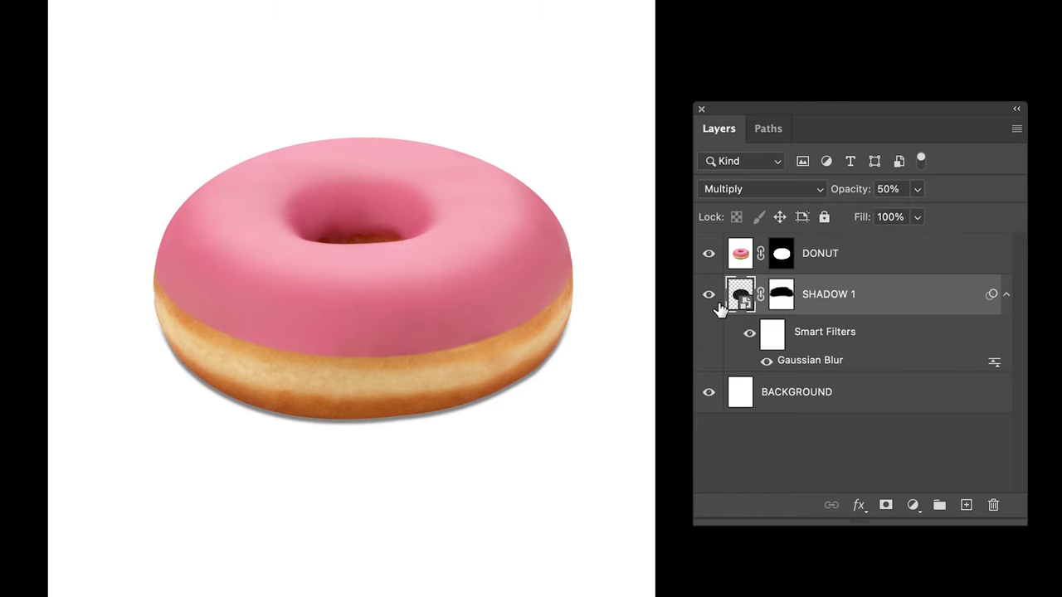
Step: Add a new layer named SHADOW 2 and load the donut outline as a selection
{"action": "key", "text": "ctrl+shift+alt+n"}
{"action": "key", "text": "Return"}
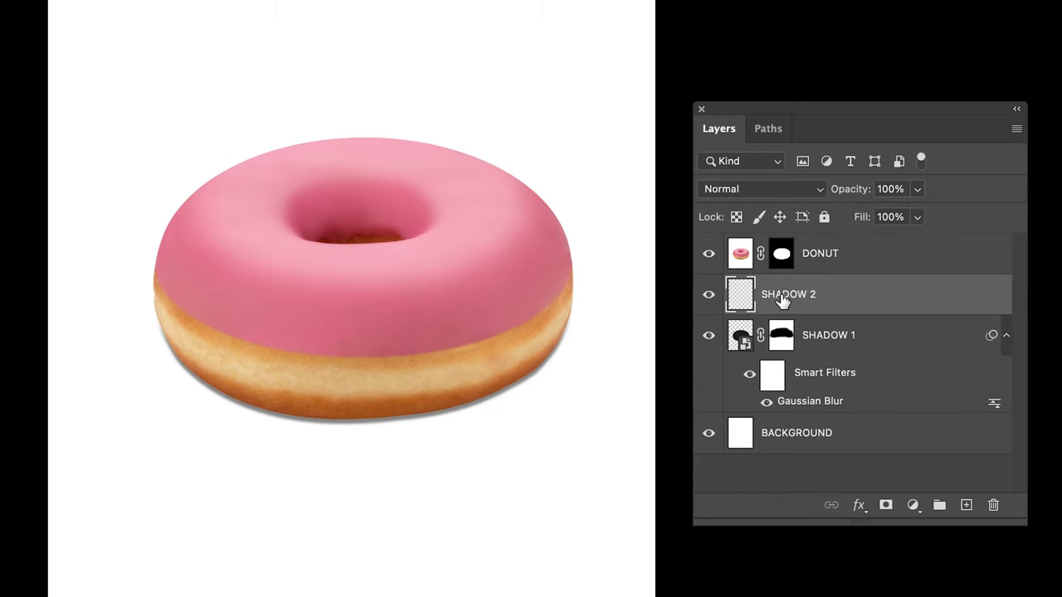
{"action": "left_click", "coordinate": [782, 259], "text": "ctrl"}
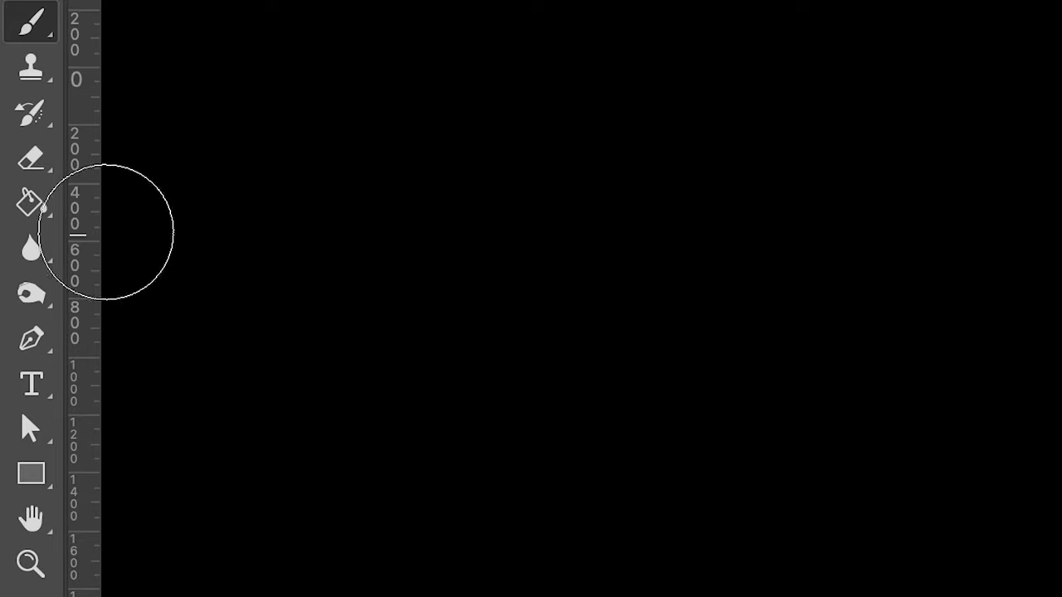
Step: Fill the selection black on SHADOW 2, shift it 183 px down, and convert it to a smart object
{"action": "left_click", "coordinate": [33, 203]}
{"action": "left_click", "coordinate": [185, 237]}
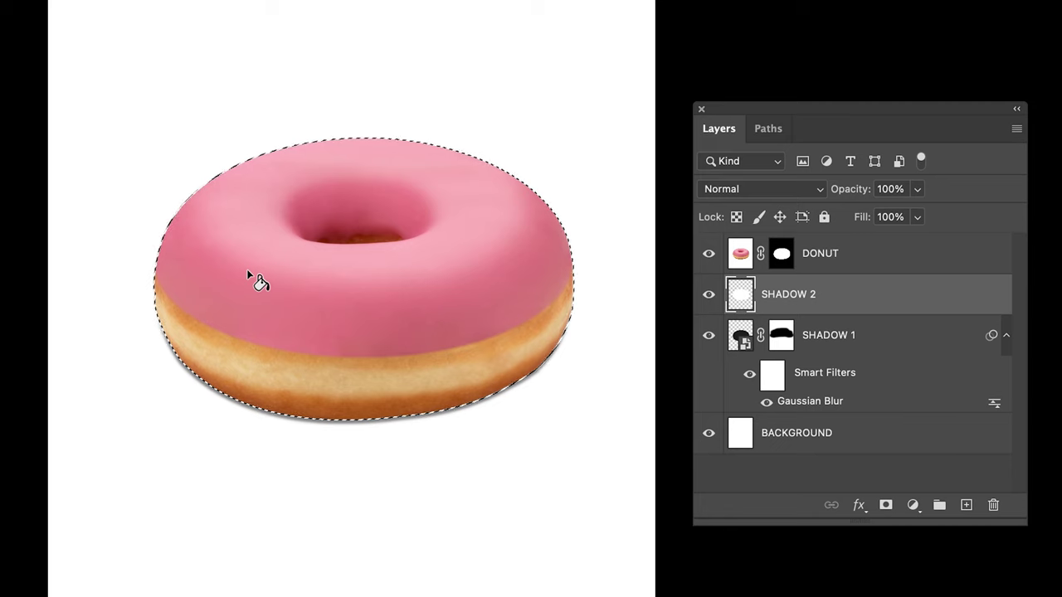
{"action": "key", "text": "ctrl+t"}
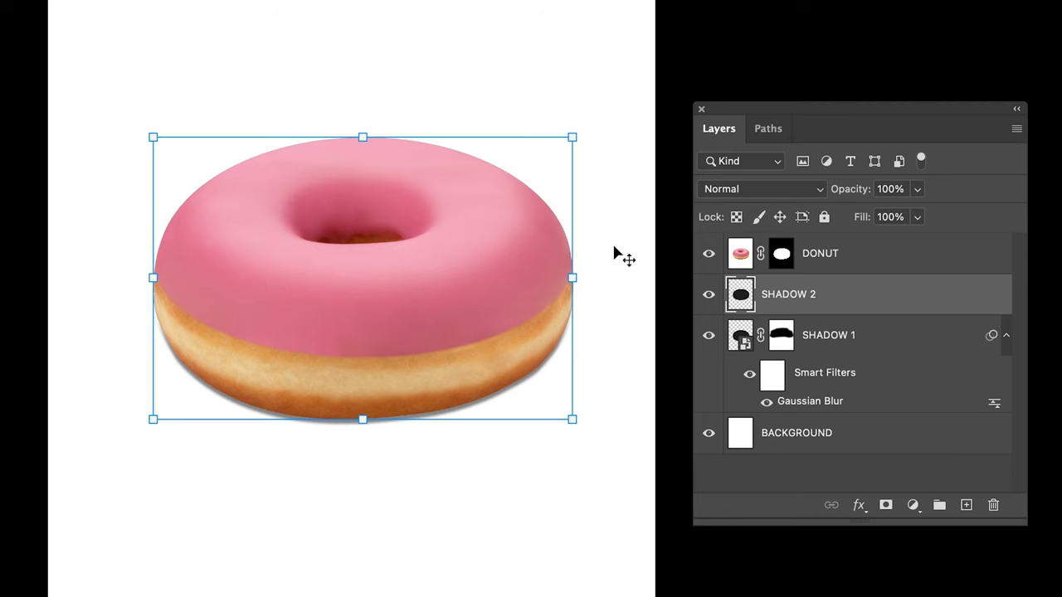
{"action": "left_click_drag", "start_coordinate": [553, 368], "coordinate": [545, 409]}
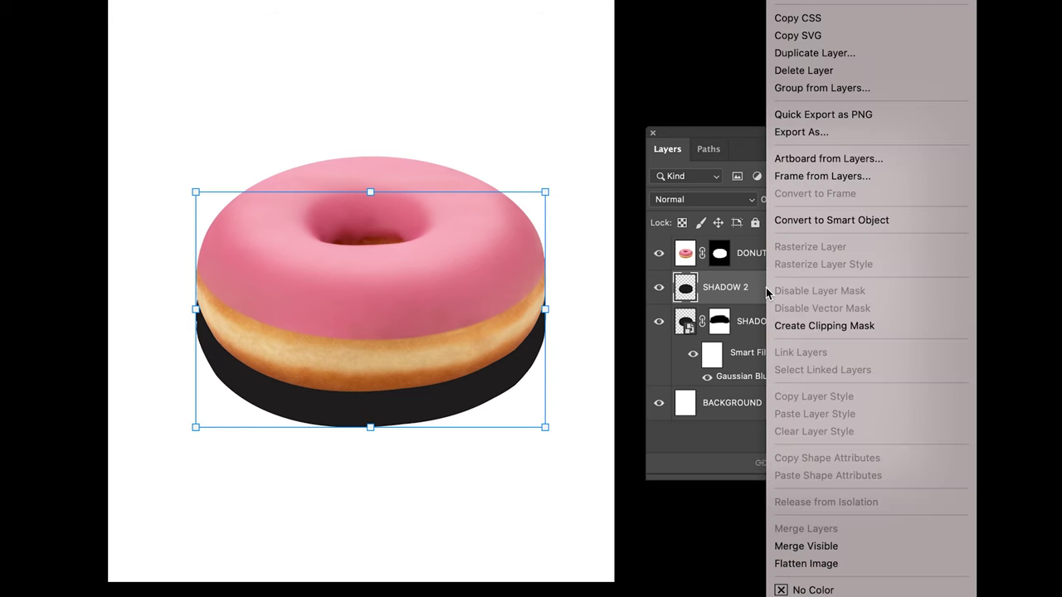
{"action": "left_click", "coordinate": [845, 221]}
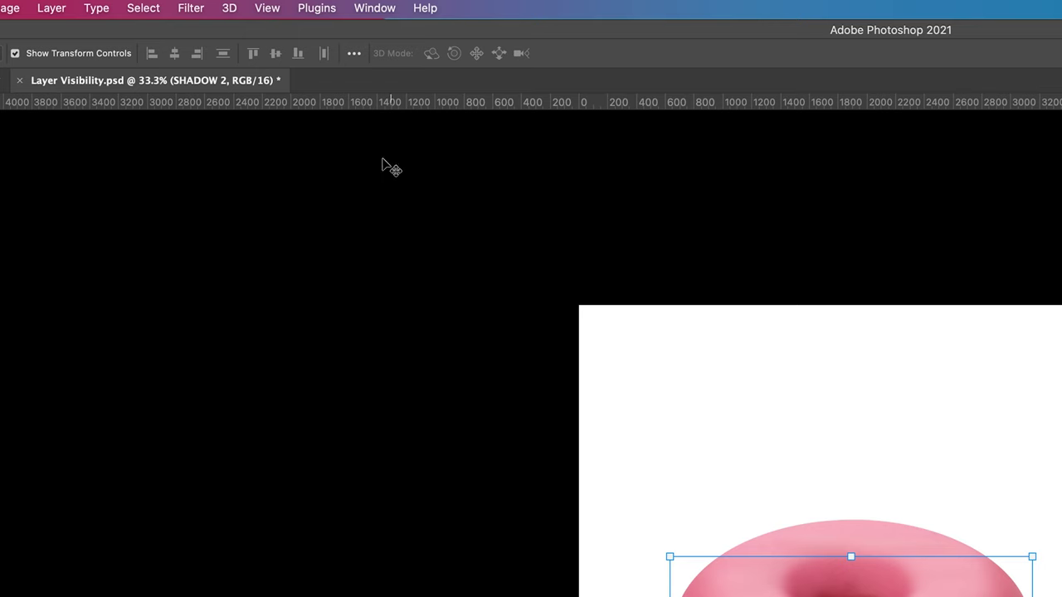
Step: Apply a heavy Gaussian Blur, radius about 73.7, to SHADOW 2
{"action": "left_click", "coordinate": [190, 7]}
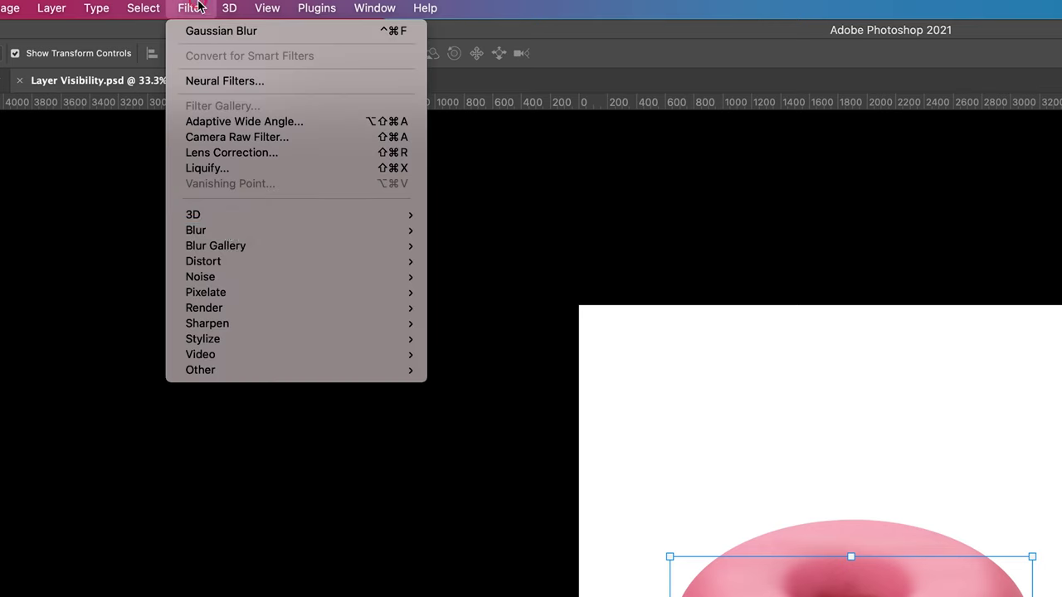
{"action": "mouse_move", "coordinate": [230, 230]}
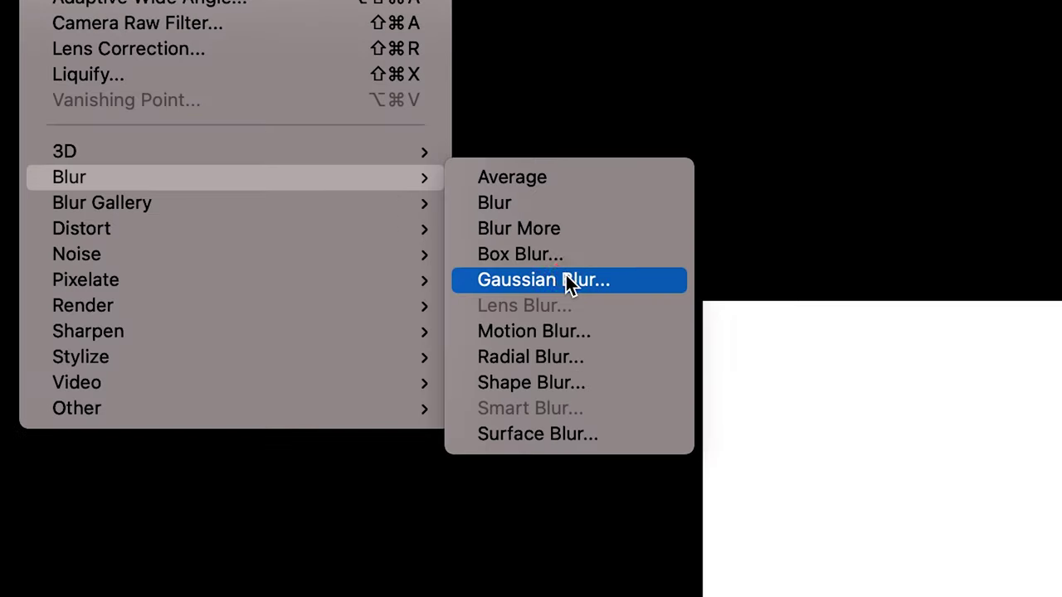
{"action": "left_click", "coordinate": [482, 292]}
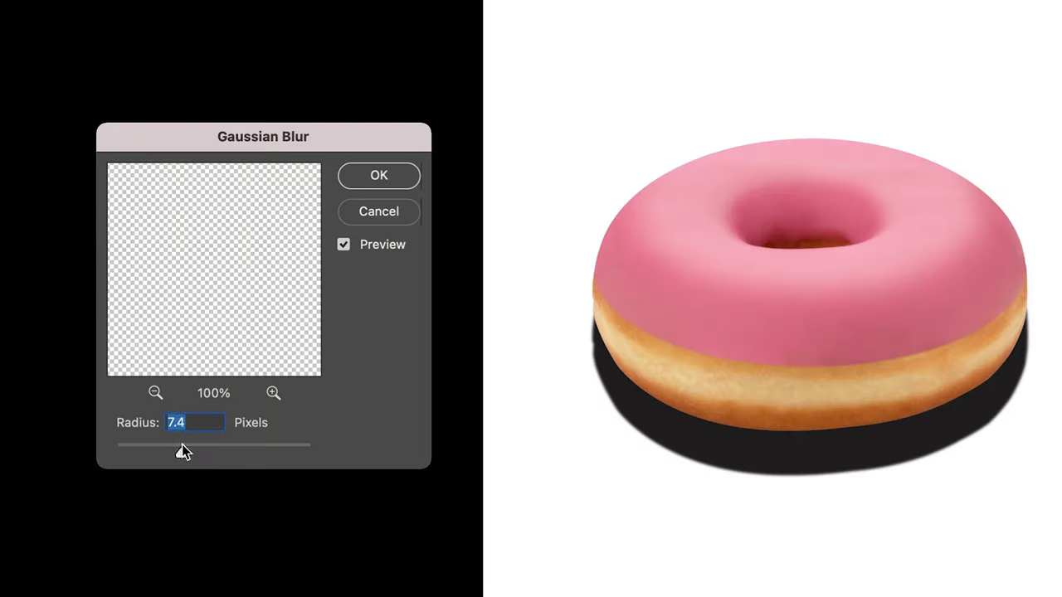
{"action": "left_click_drag", "start_coordinate": [190, 454], "coordinate": [232, 456]}
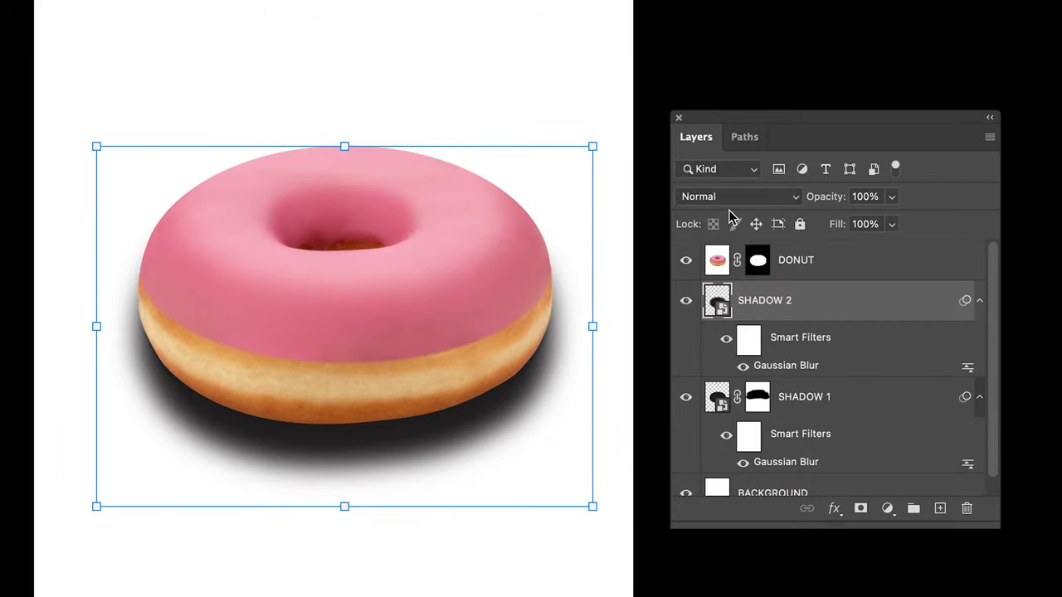
Step: Set SHADOW 2 to Multiply blending at 50% opacity
{"action": "left_click", "coordinate": [732, 198]}
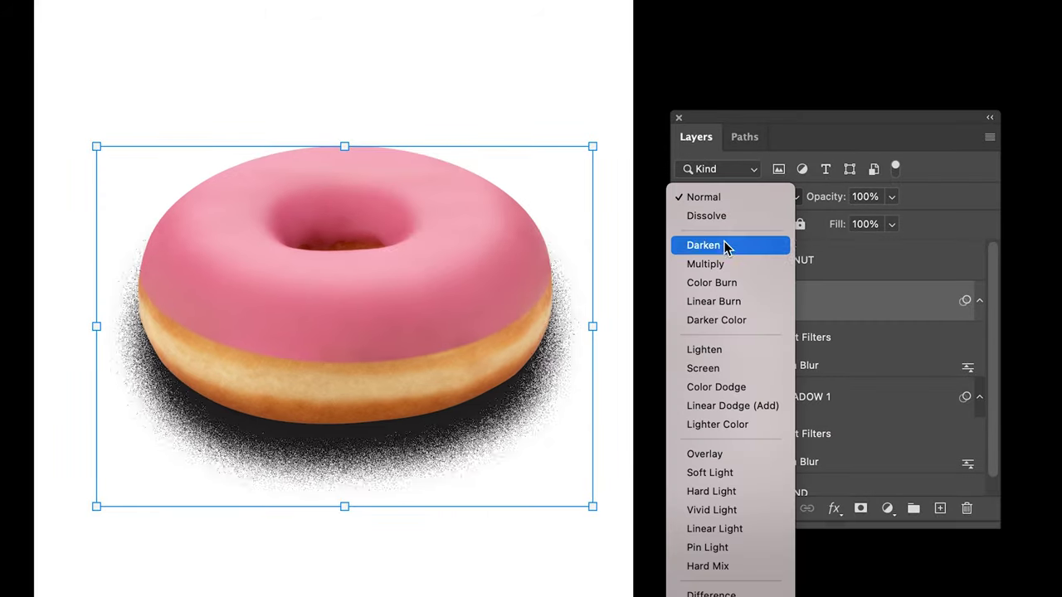
{"action": "left_click", "coordinate": [723, 263]}
{"action": "left_click", "coordinate": [892, 197]}
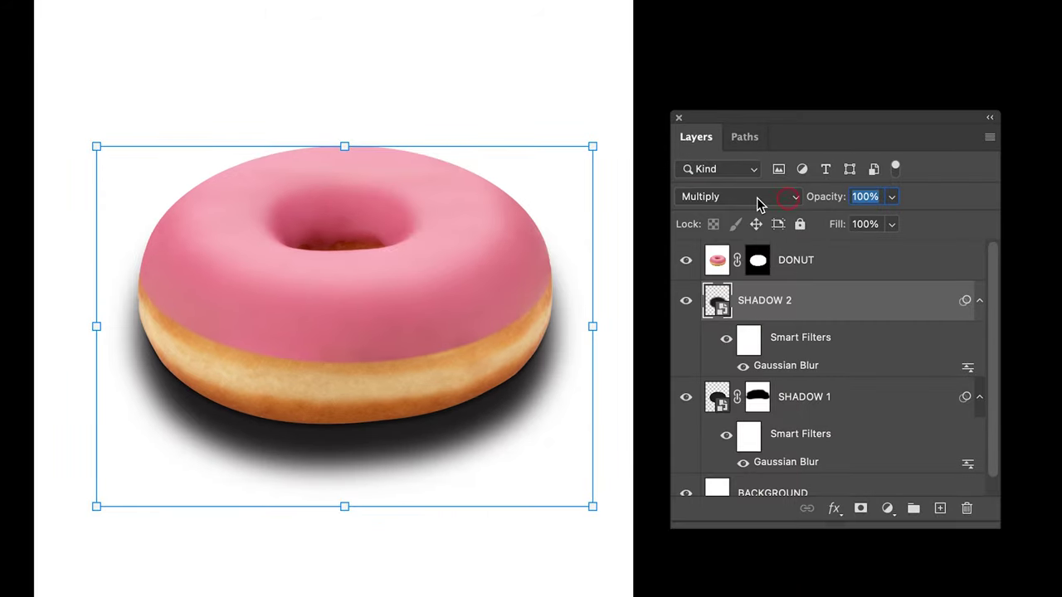
{"action": "type", "text": "50"}
{"action": "key", "text": "Tab"}
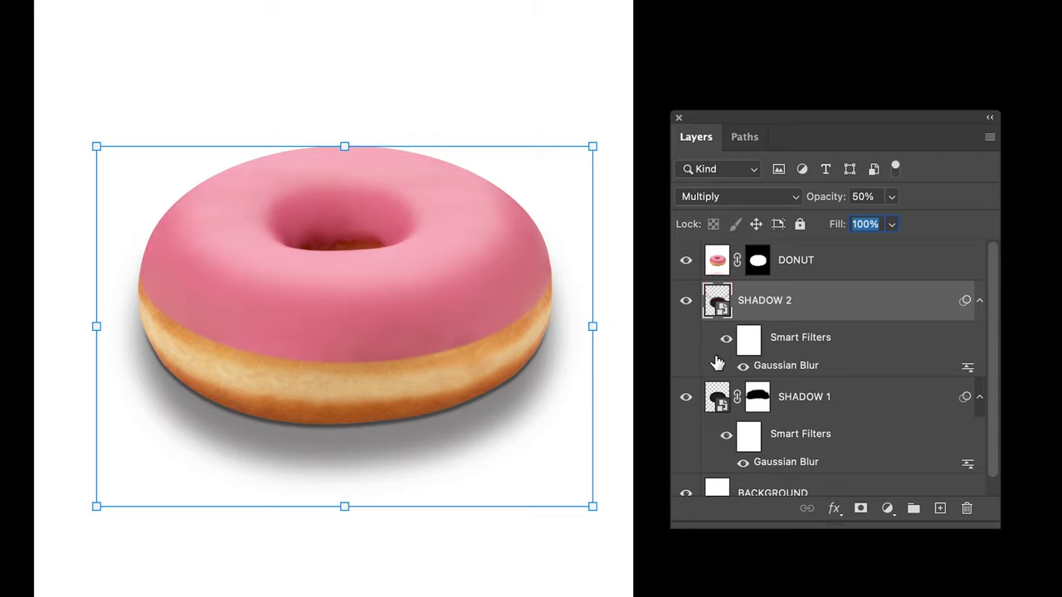
{"action": "left_click", "coordinate": [716, 396]}
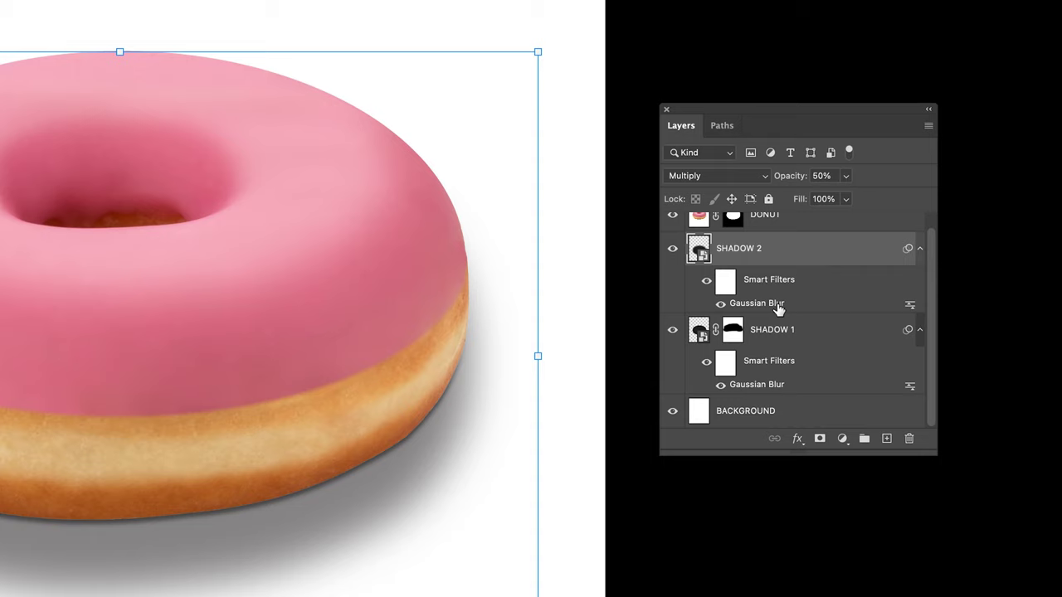
Step: Compare with SHADOW 1 hidden, then lower its Gaussian Blur radius
{"action": "left_click", "coordinate": [784, 332]}
{"action": "left_click", "coordinate": [672, 331]}
{"action": "left_click", "coordinate": [672, 330]}
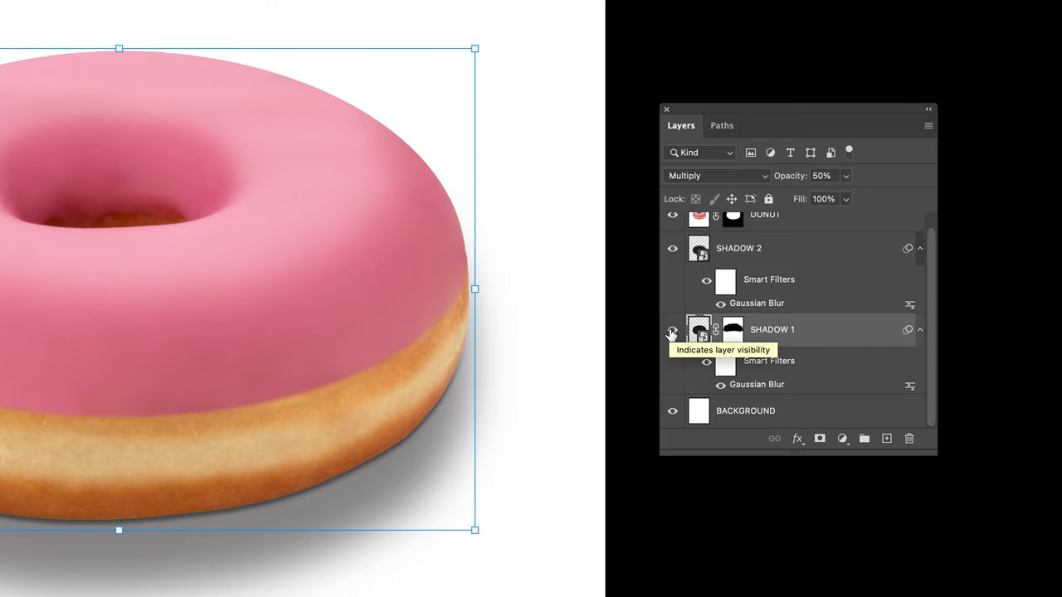
{"action": "double_click", "coordinate": [776, 385]}
{"action": "left_click_drag", "start_coordinate": [405, 268], "coordinate": [397, 270]}
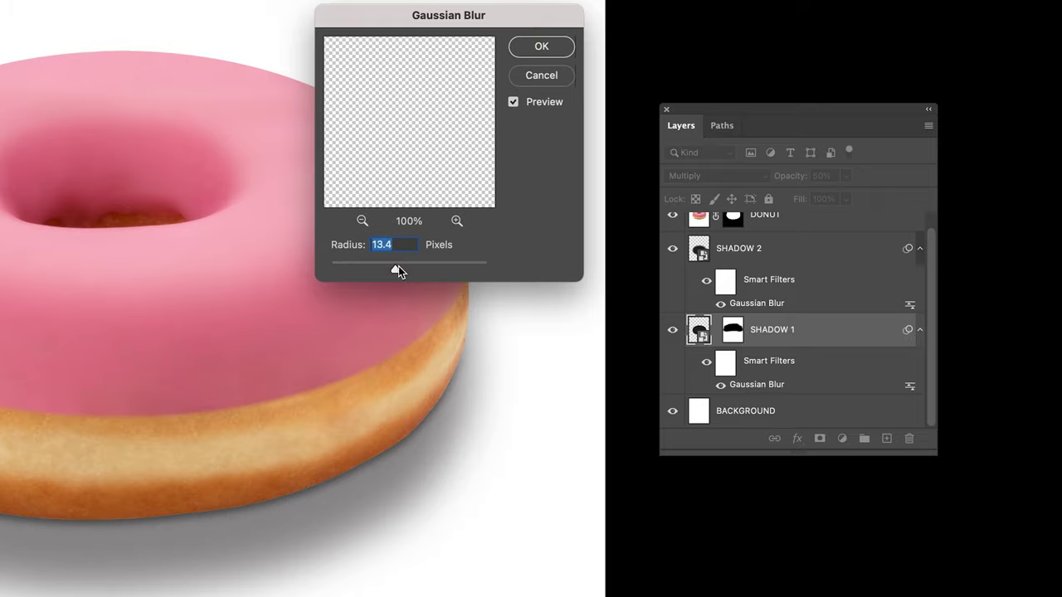
{"action": "left_click", "coordinate": [558, 48]}
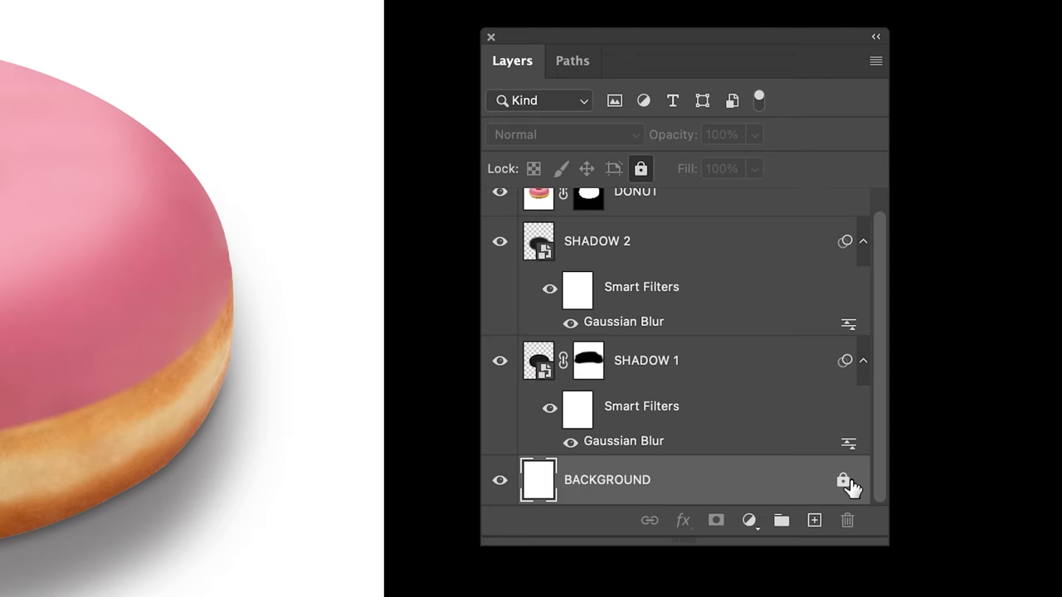
Step: Unlock BACKGROUND and add a Color Overlay layer style, choosing a new overlay colour
{"action": "left_click", "coordinate": [846, 482]}
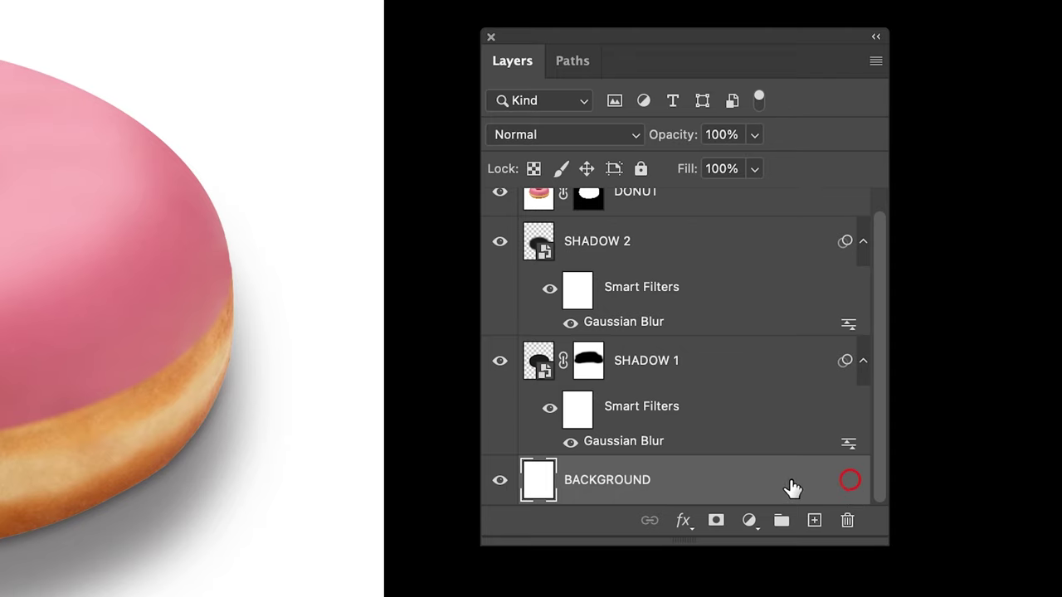
{"action": "double_click", "coordinate": [689, 481]}
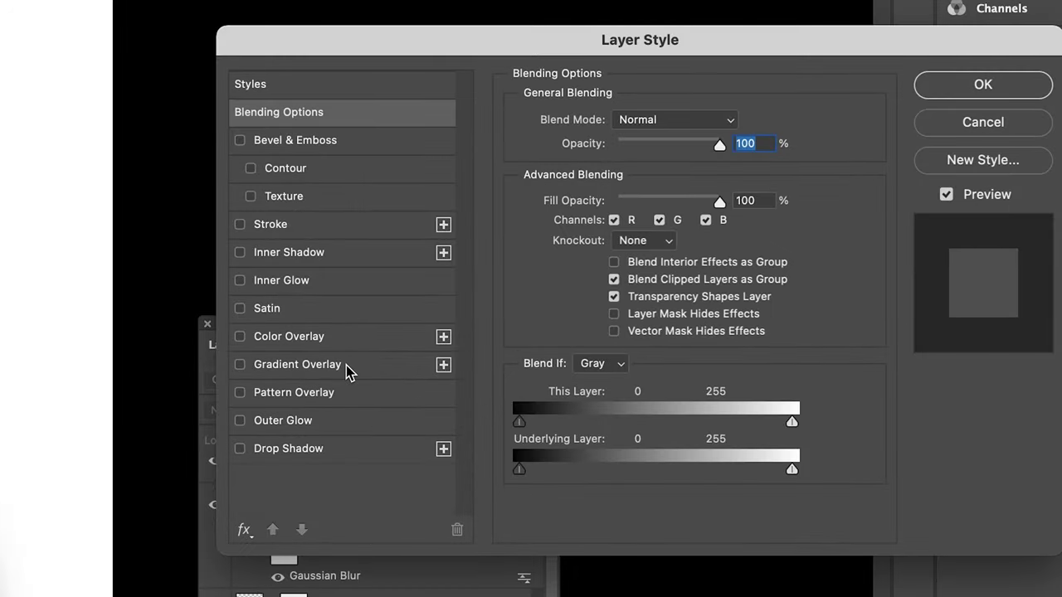
{"action": "left_click", "coordinate": [343, 340]}
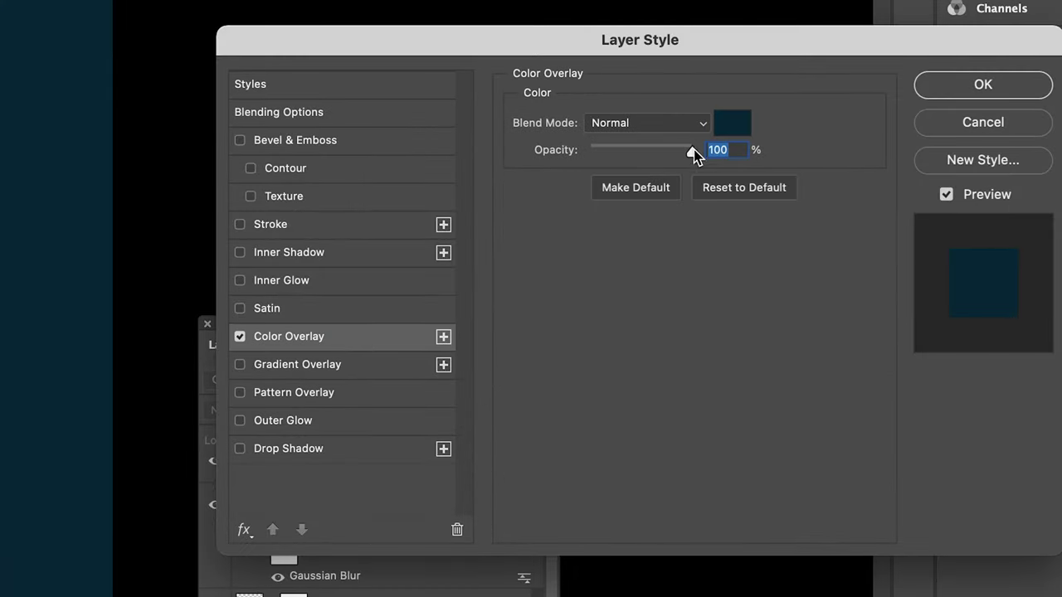
{"action": "left_click", "coordinate": [725, 133]}
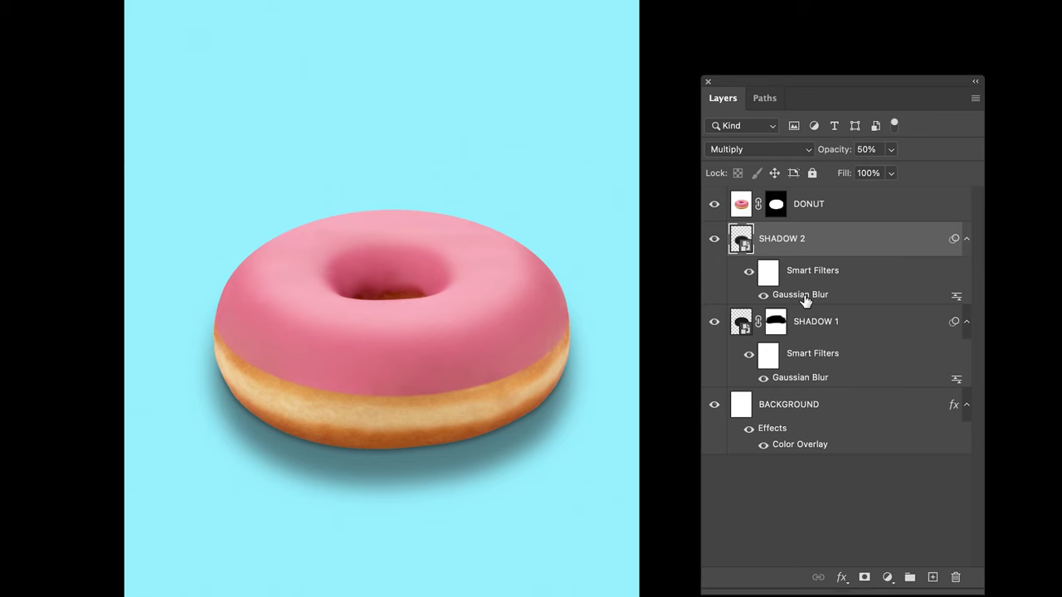
Step: Reduce SHADOW 2's Gaussian Blur smart filter radius from 73.7 to 12.0 pixels
{"action": "double_click", "coordinate": [800, 296]}
{"action": "left_click_drag", "start_coordinate": [702, 314], "coordinate": [687, 313]}
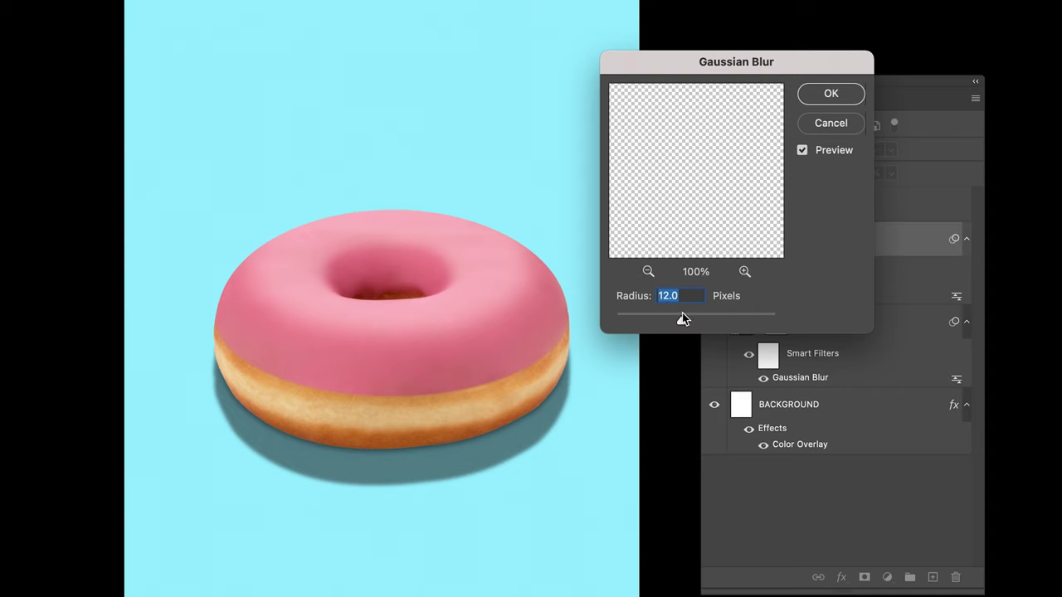
{"action": "left_click", "coordinate": [846, 95]}
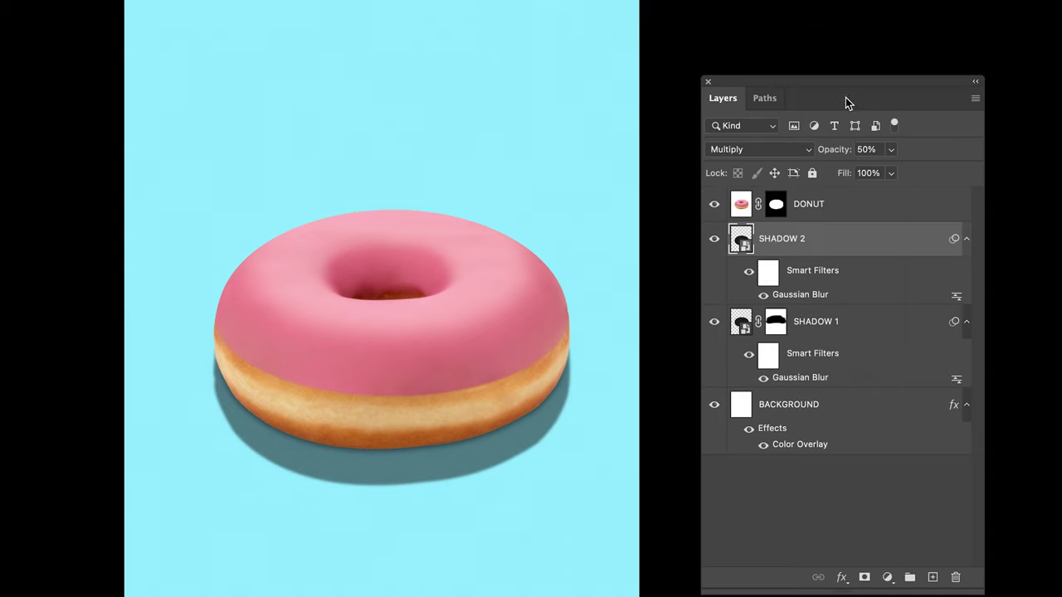
{"action": "left_click", "coordinate": [838, 514]}
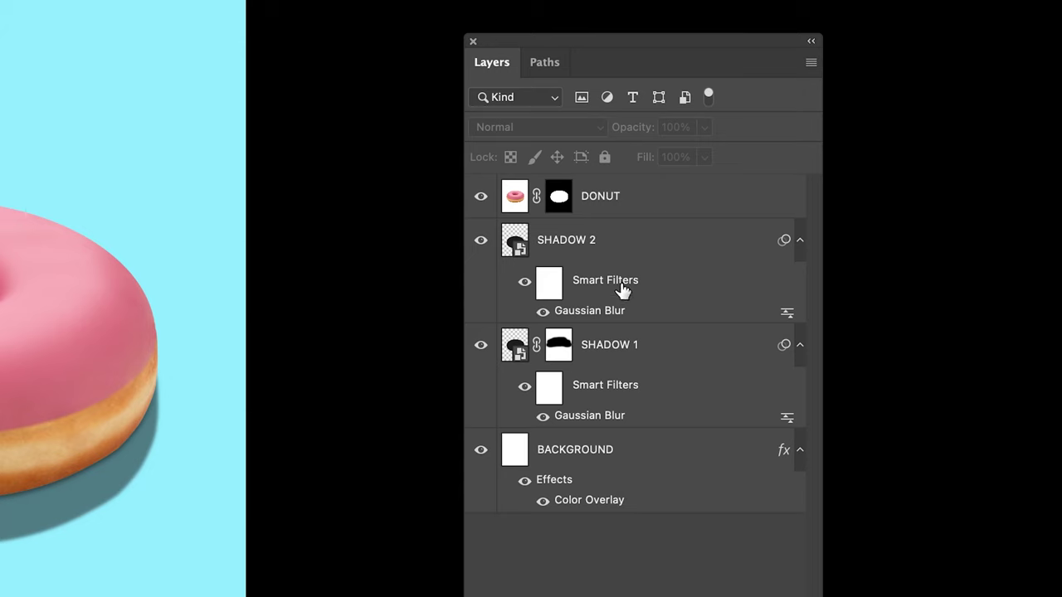
Step: Add a Levels adjustment layer above DONUT and clip it to the DONUT layer
{"action": "left_click", "coordinate": [657, 202]}
{"action": "left_click", "coordinate": [699, 512]}
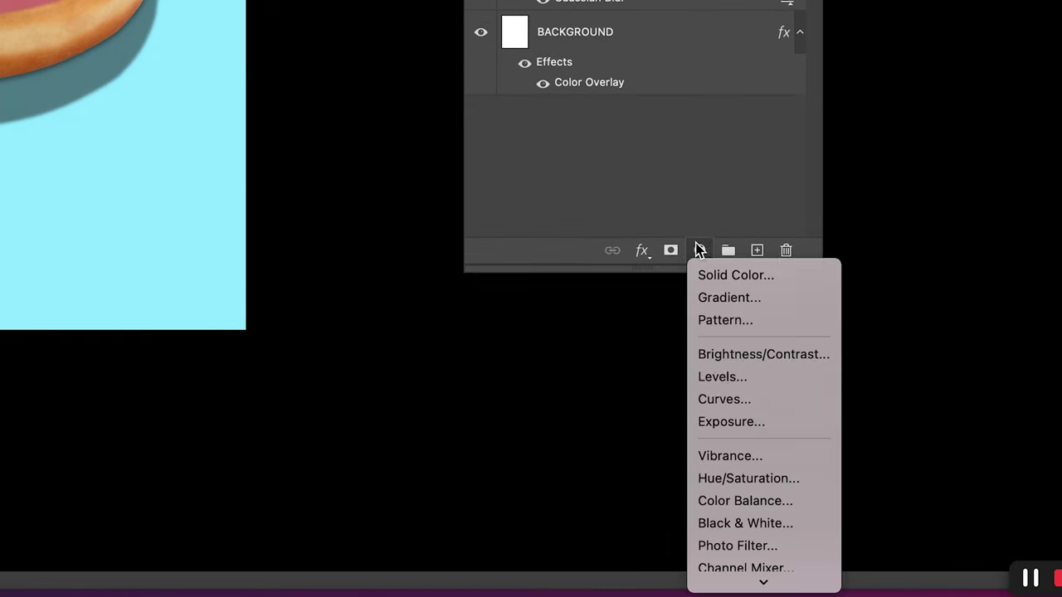
{"action": "left_click", "coordinate": [709, 384]}
{"action": "right_click", "coordinate": [629, 171]}
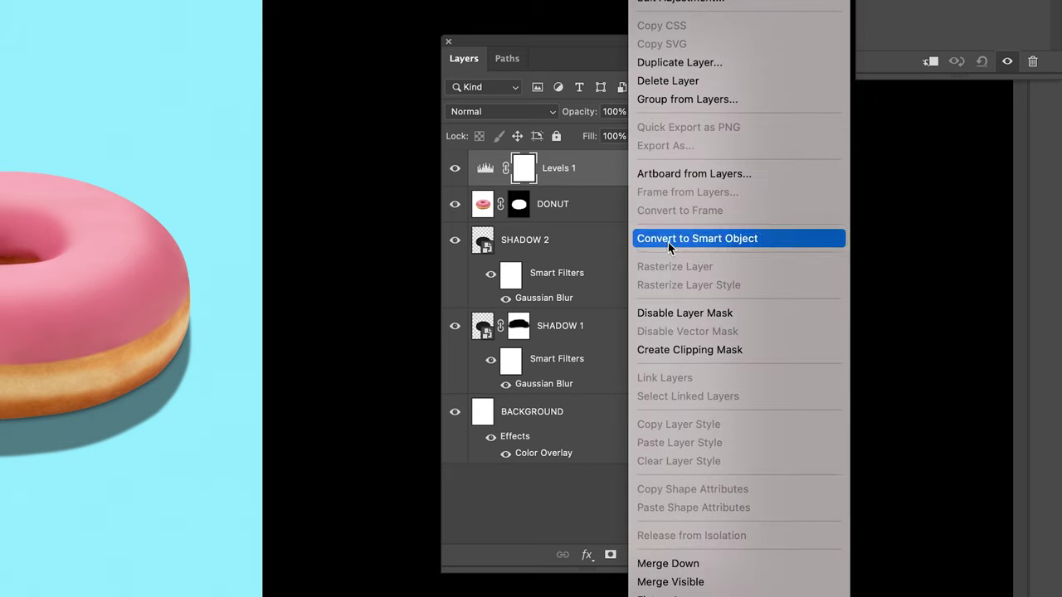
{"action": "left_click", "coordinate": [673, 349]}
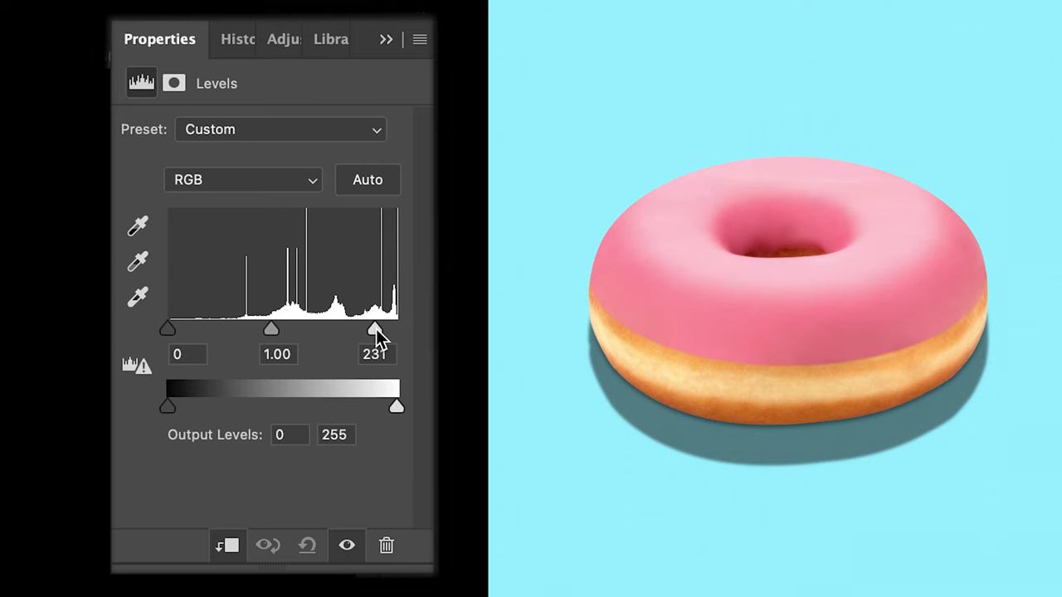
Step: Set Levels 1's white input level to 226 and select its layer mask for painting
{"action": "left_click_drag", "start_coordinate": [375, 328], "coordinate": [369, 328]}
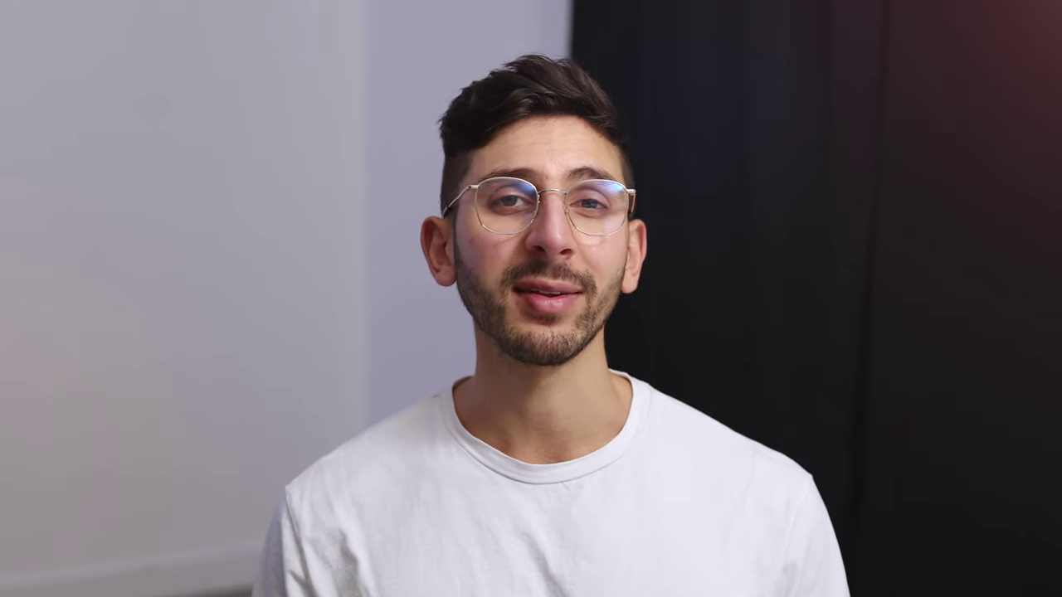
{"action": "left_click", "coordinate": [655, 216]}
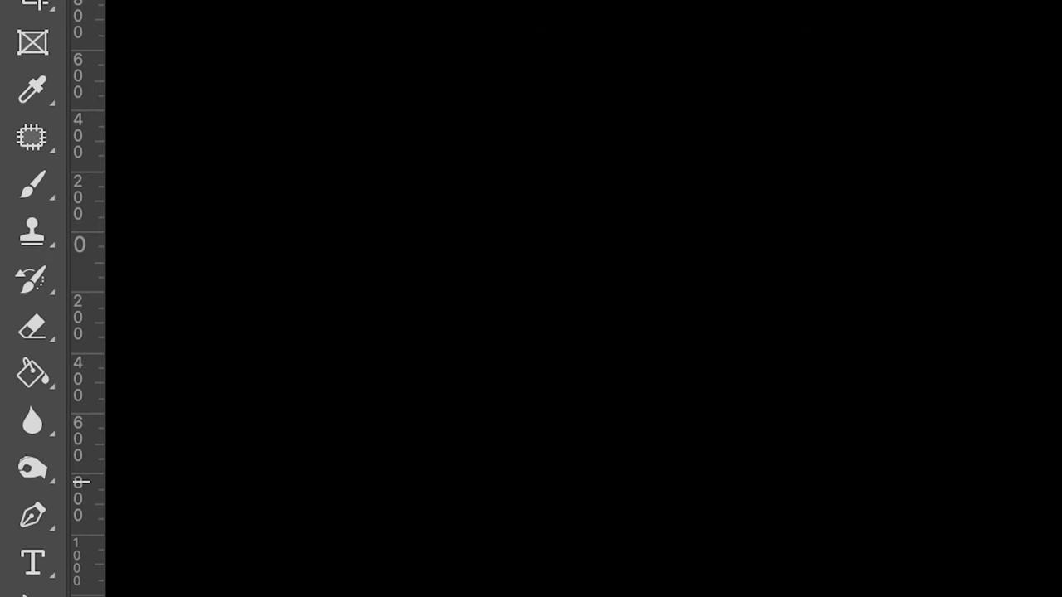
Step: Paint black on the Levels 1 mask over the donut's crust with the Brush
{"action": "left_click", "coordinate": [34, 184]}
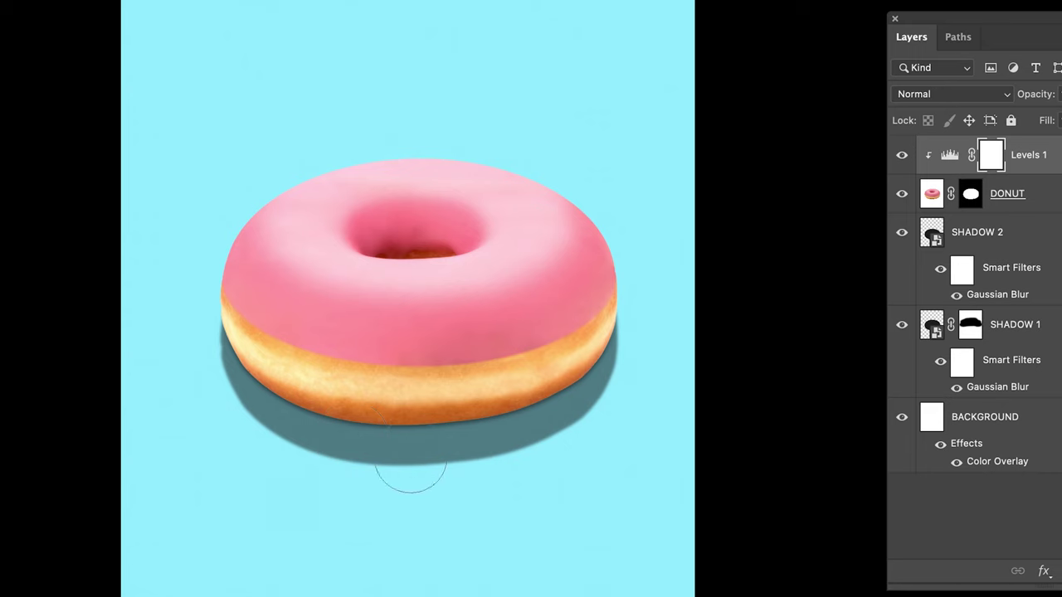
{"action": "mouse_move", "coordinate": [411, 461]}
{"action": "left_mouse_down"}
{"action": "mouse_move", "coordinate": [296, 367]}
{"action": "mouse_move", "coordinate": [224, 367]}
{"action": "mouse_move", "coordinate": [133, 305]}
{"action": "mouse_move", "coordinate": [468, 366]}
{"action": "left_mouse_up"}
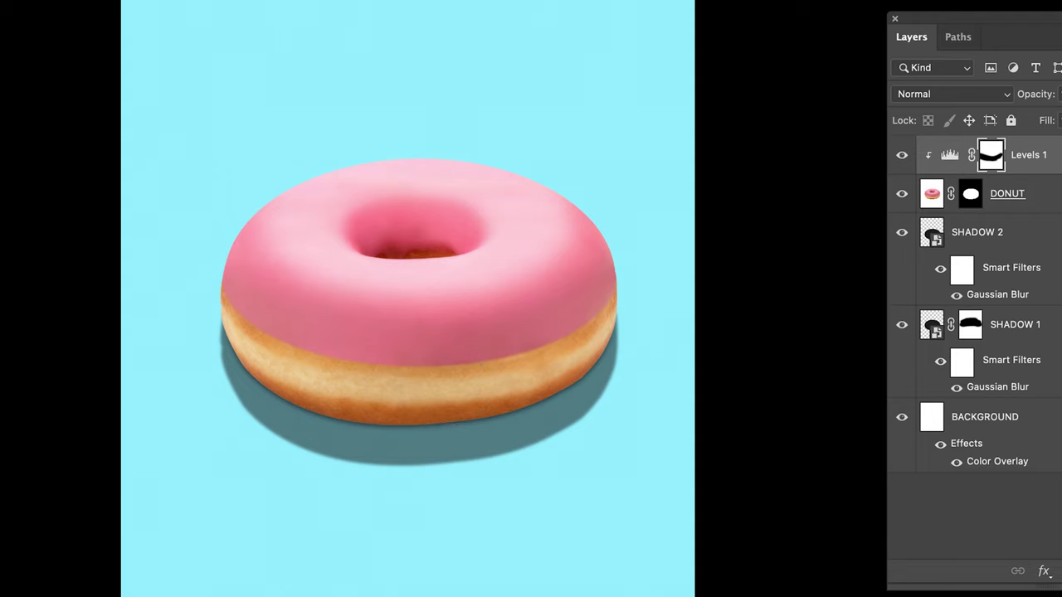
{"action": "left_click", "coordinate": [1060, 531]}
Step: Toggle Levels 1 visibility to compare the donut before and after, leaving it visible
{"action": "left_click", "coordinate": [898, 164]}
{"action": "left_click", "coordinate": [898, 165]}
{"action": "left_click", "coordinate": [898, 164]}
{"action": "left_click", "coordinate": [897, 165]}
{"action": "left_click", "coordinate": [898, 164]}
{"action": "left_click", "coordinate": [898, 164]}
{"action": "left_click", "coordinate": [898, 164]}
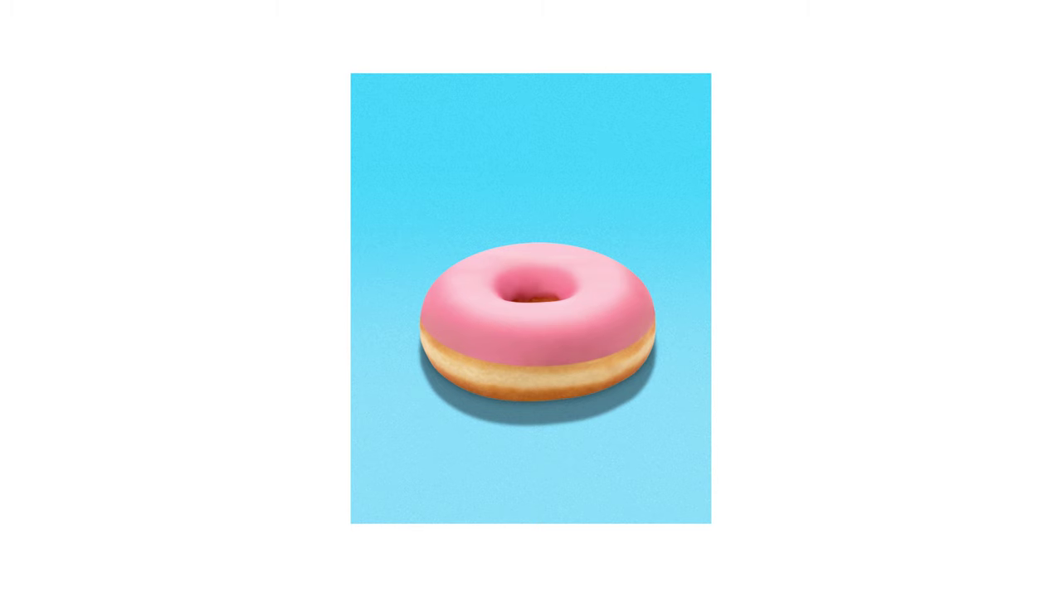